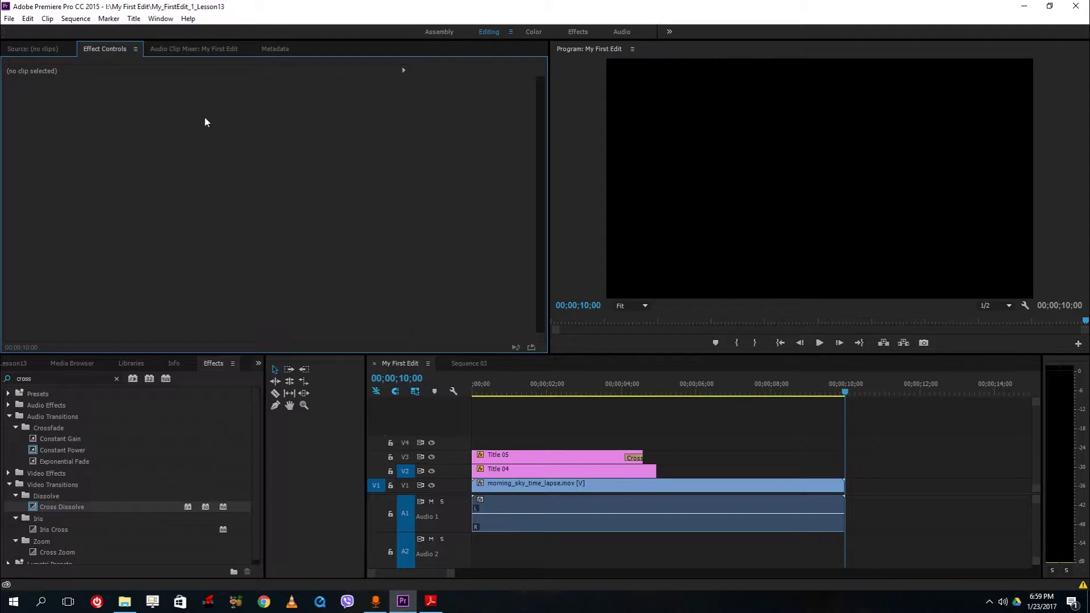
Save the project under the new file name My_FirstEdit_1_Lesson14.
left_click(9, 18)
left_click(34, 110)
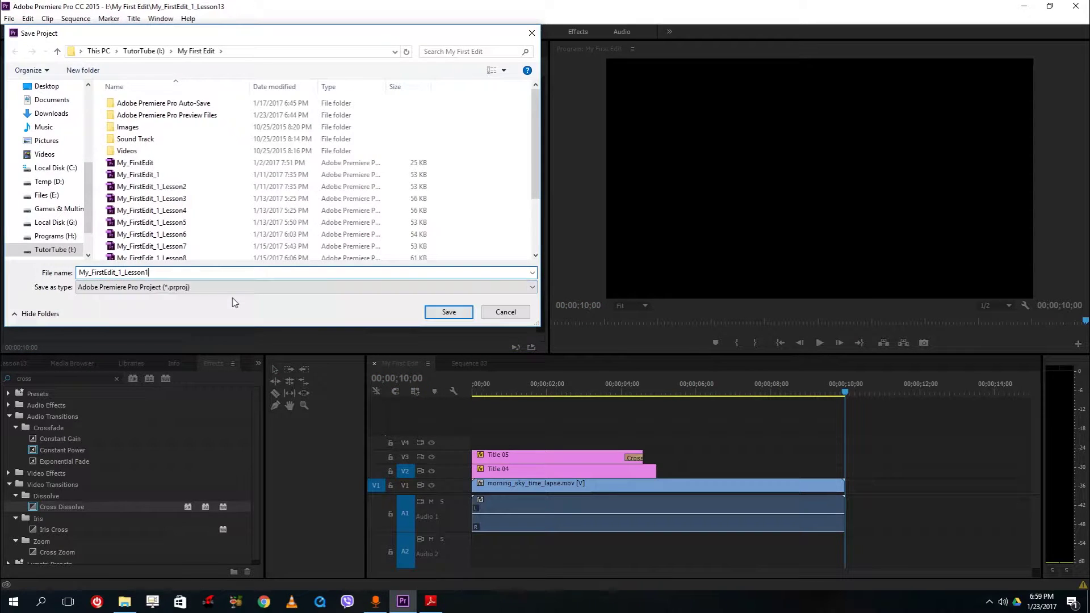
key("BackSpace")
type("4")
key("Return")
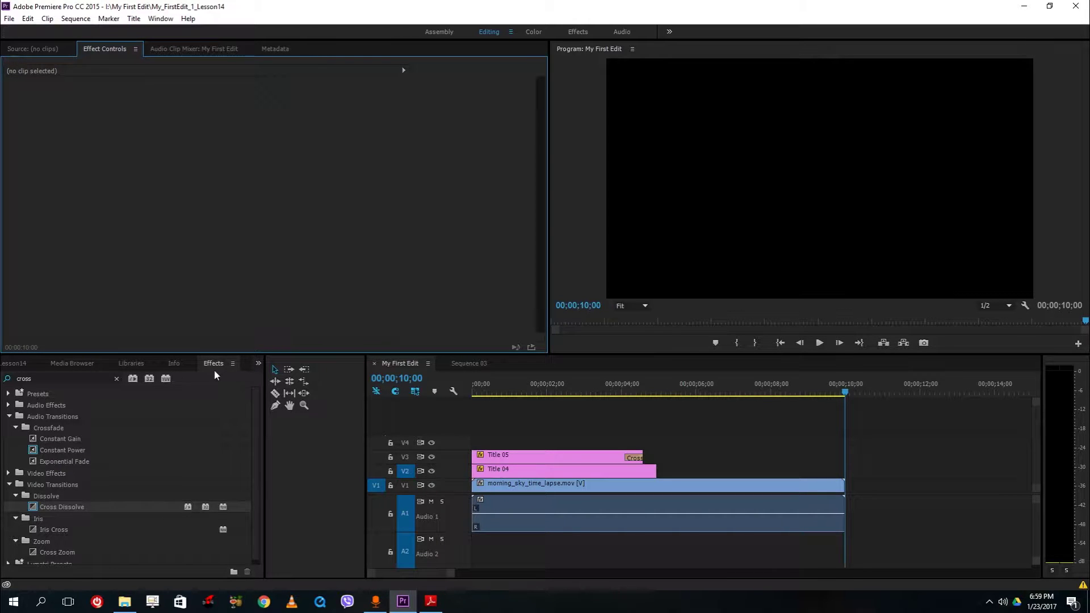
Start a new project and name it DetailedSettingLesson.
left_click(15, 375)
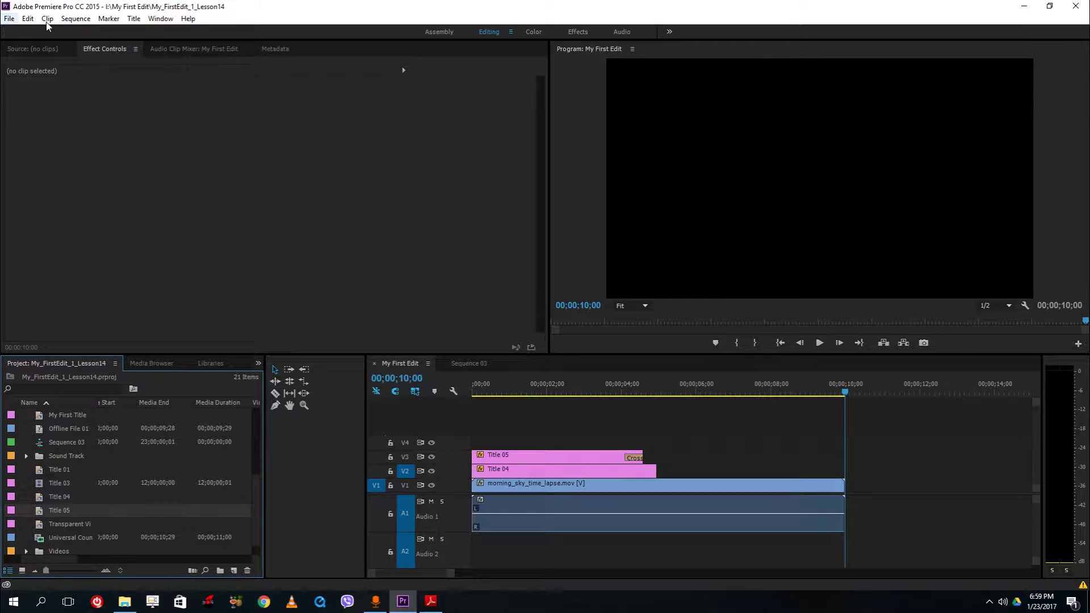
left_click(10, 19)
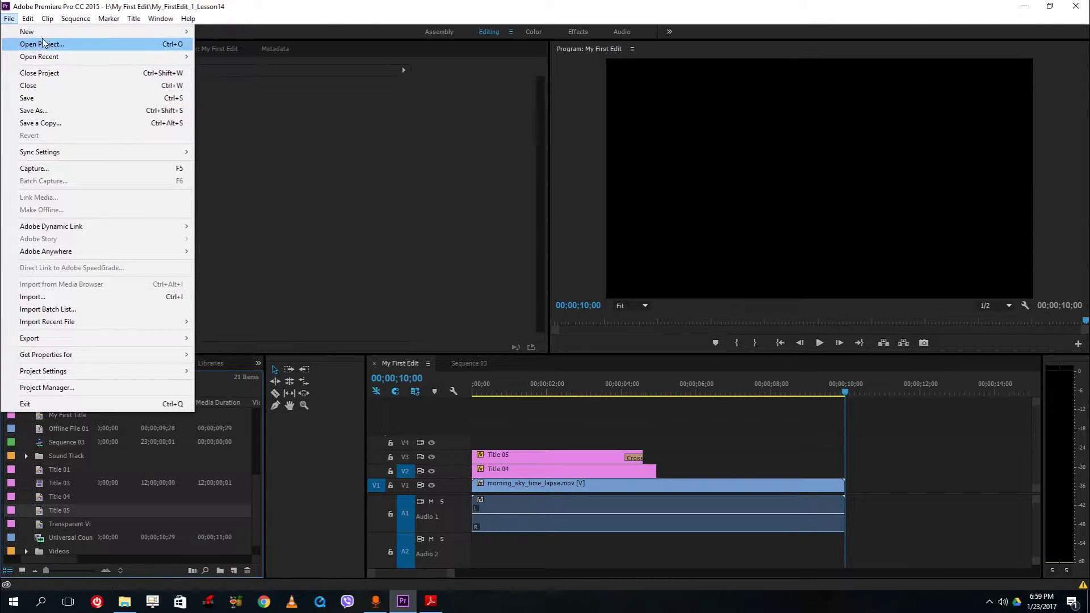
mouse_move(34, 31)
left_click(227, 31)
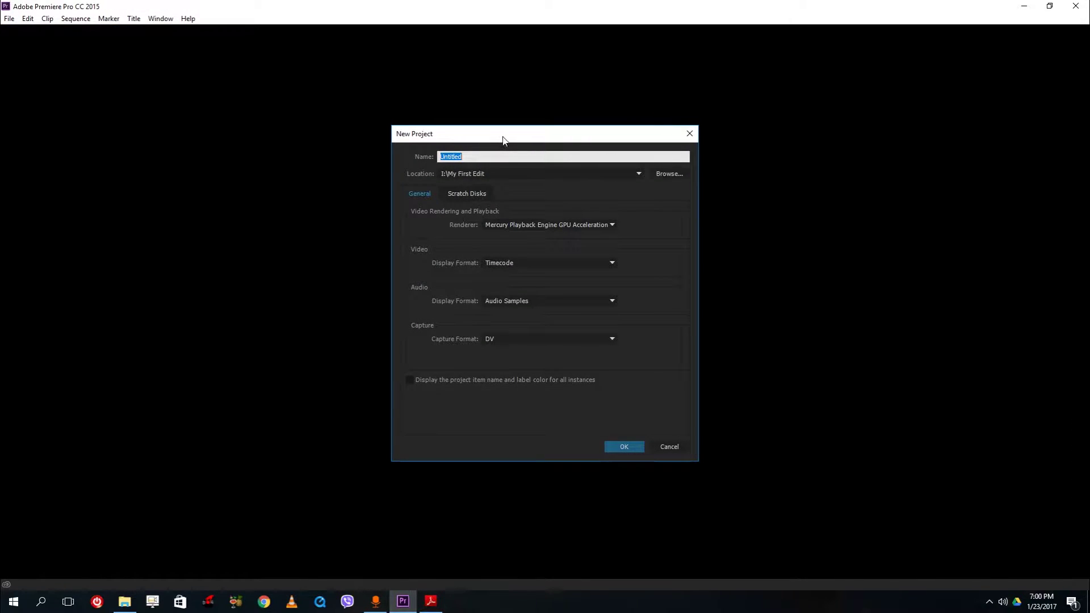
left_click_drag(503, 139, 386, 142)
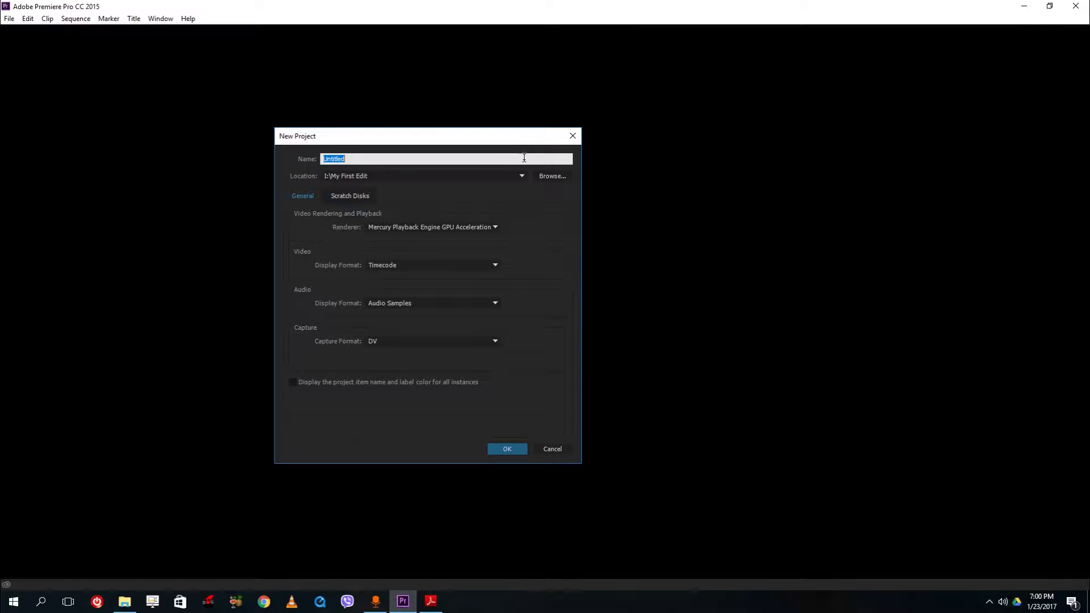
left_click(351, 158)
left_click_drag(363, 158, 287, 171)
type("Deta")
Set the new project's location to the Videos folder inside My First Edit.
left_click(565, 176)
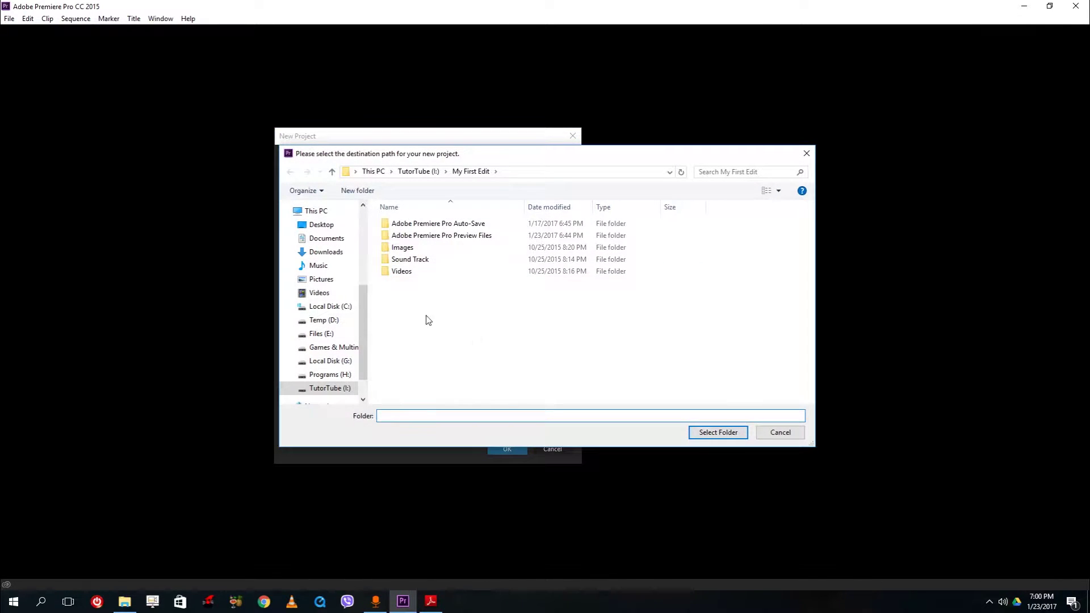
left_click(410, 259)
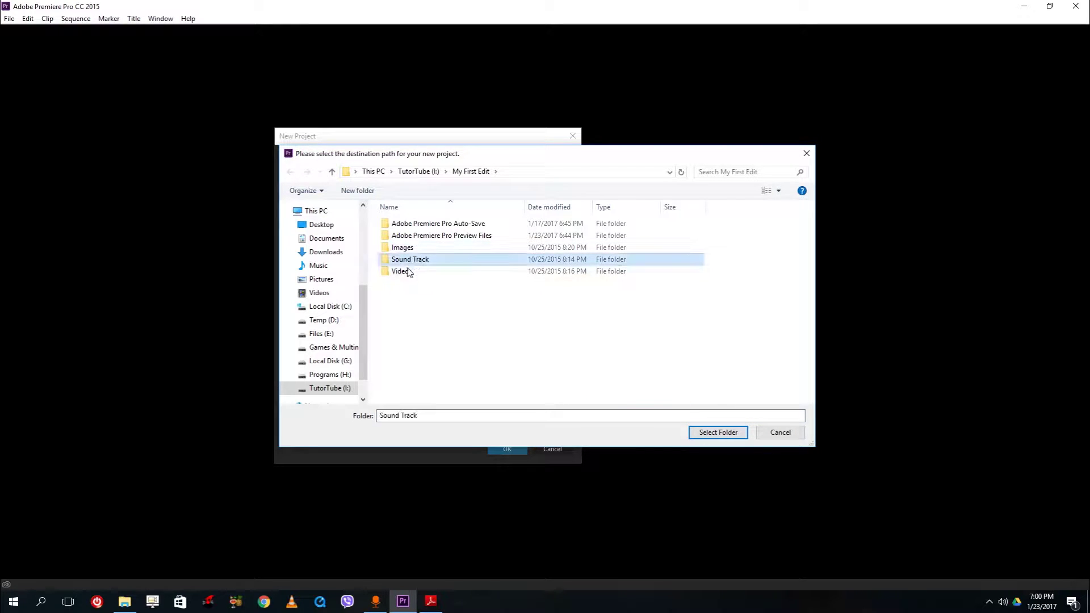
left_click(409, 272)
left_click(735, 435)
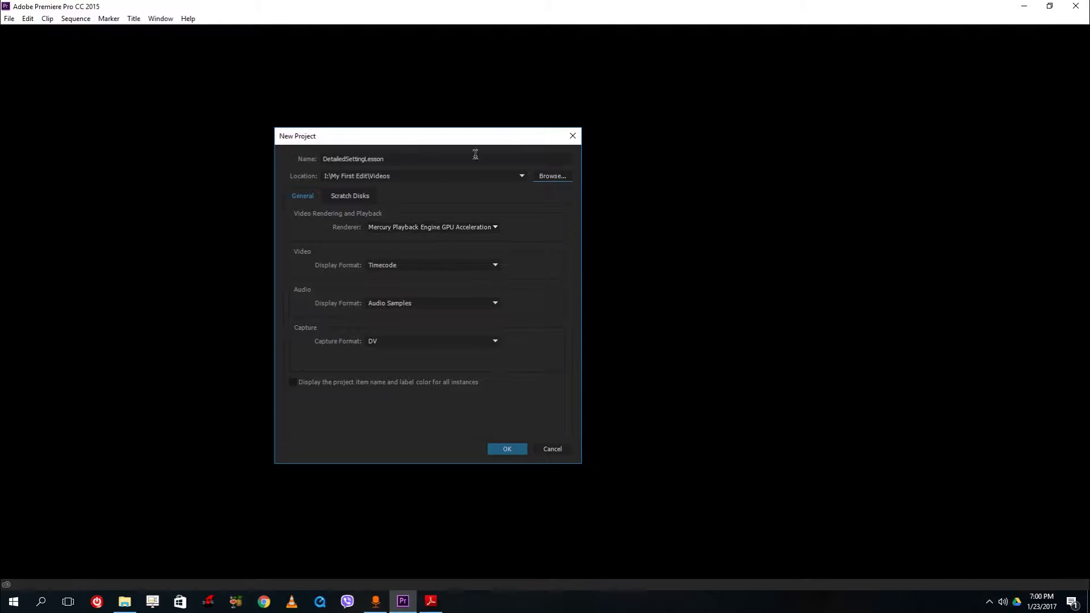
Choose Mercury Playback Engine GPU Acceleration (CUDA) as the project's renderer and review the available renderer options.
left_click(469, 227)
left_click(347, 227)
left_click(377, 227)
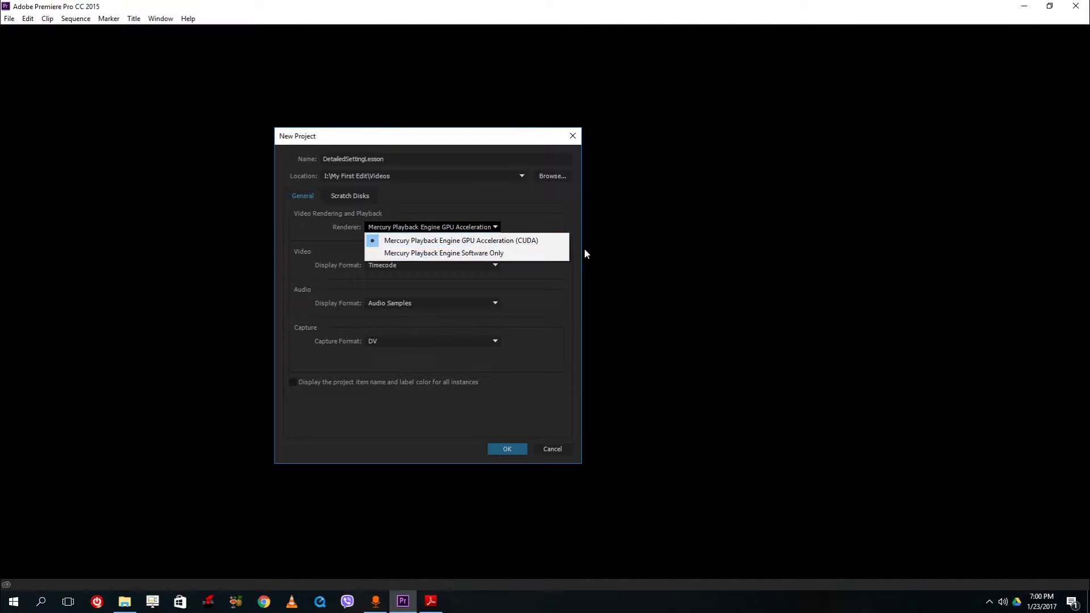
left_click(482, 241)
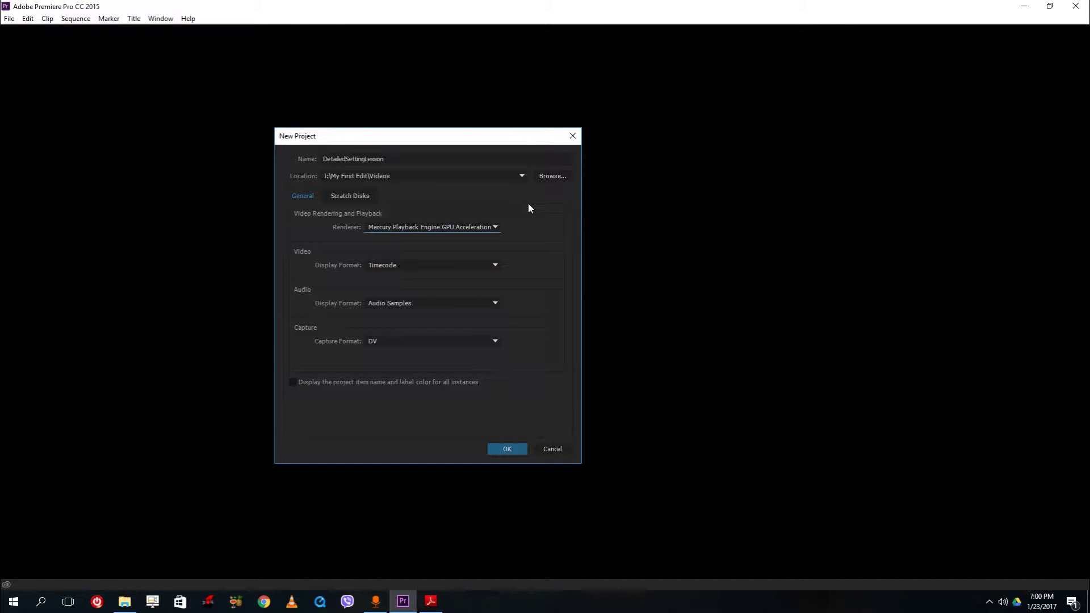
left_click(498, 227)
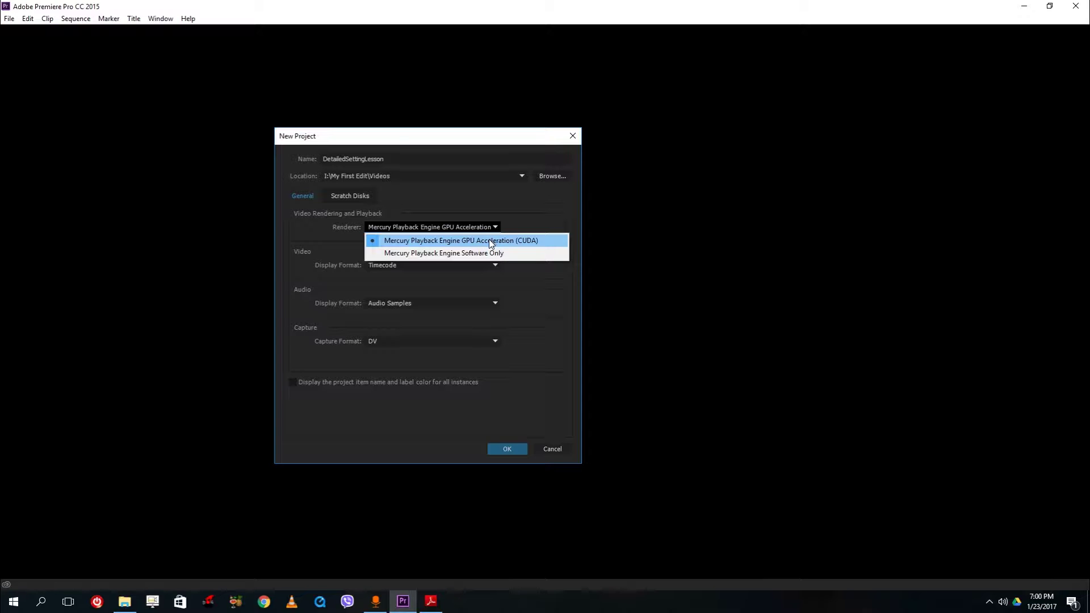
left_click(522, 217)
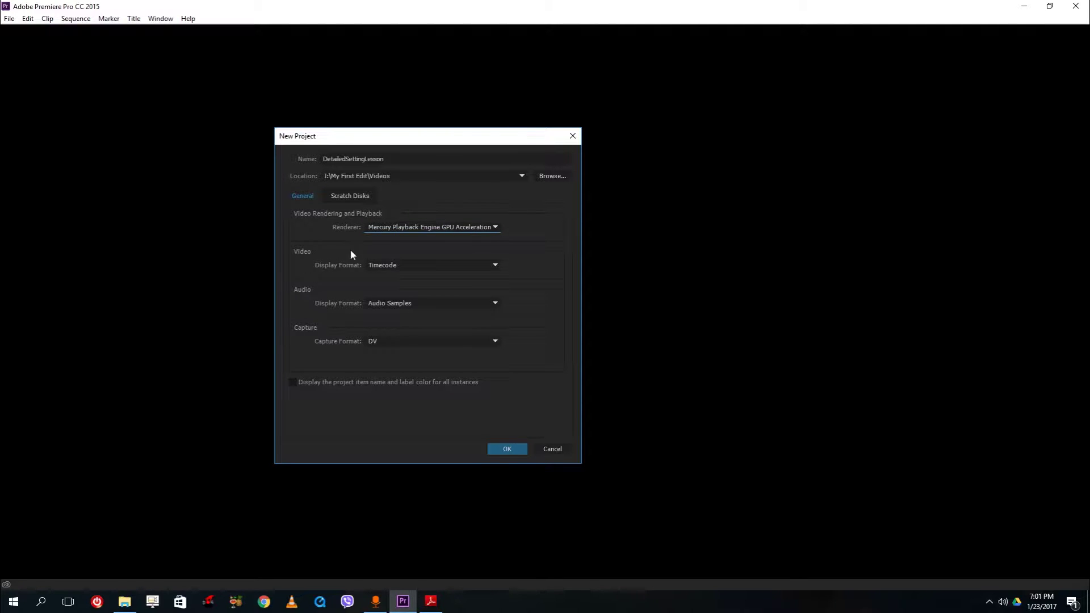
Examine the available video display, audio display and capture format options without changing the current selections.
left_click(410, 265)
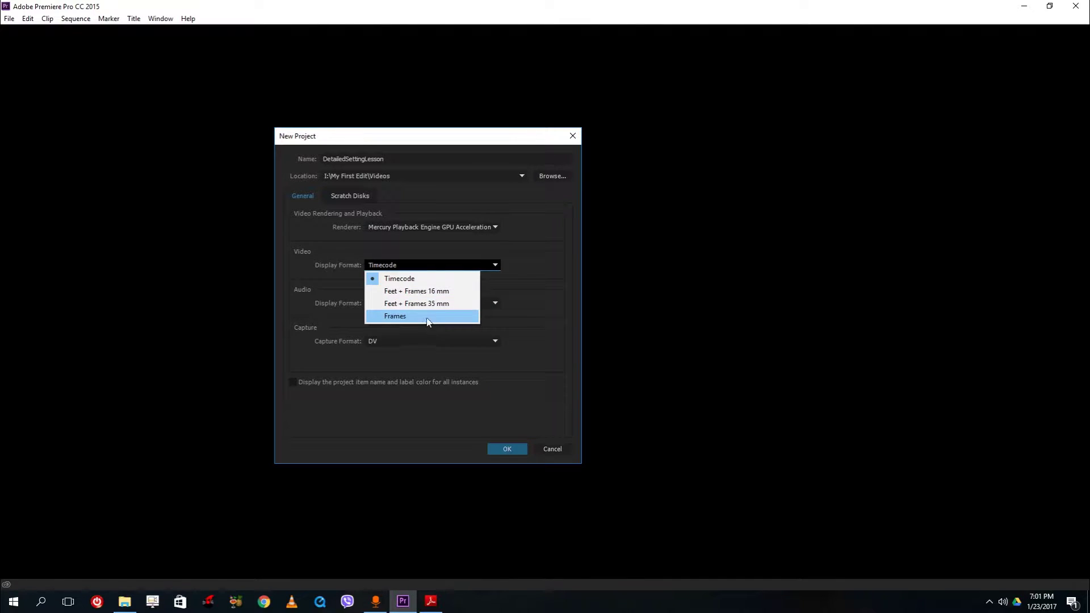
left_click(542, 279)
left_click(396, 302)
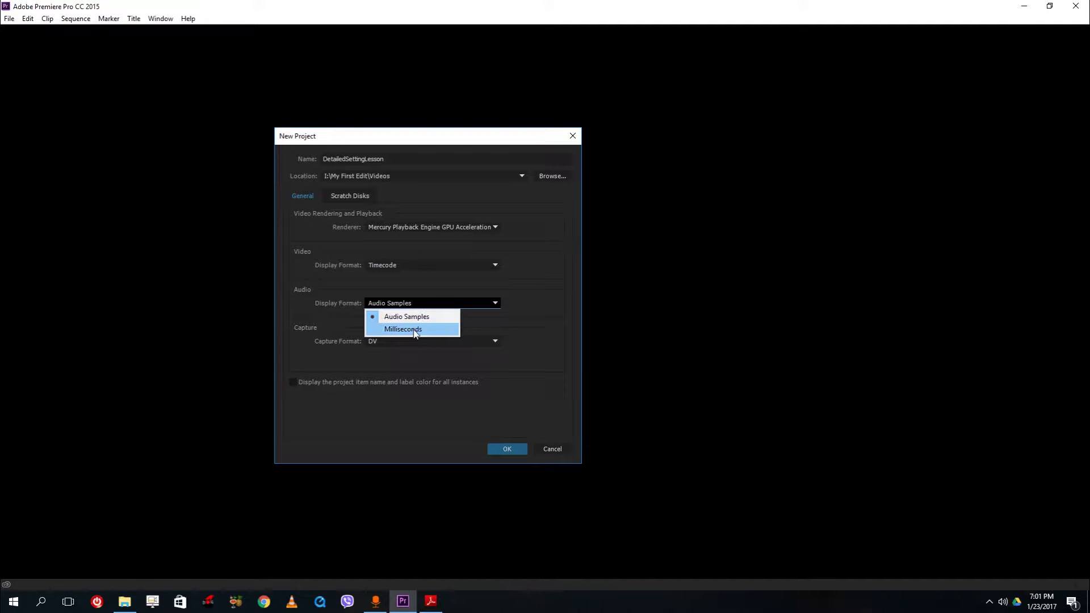
left_click(478, 320)
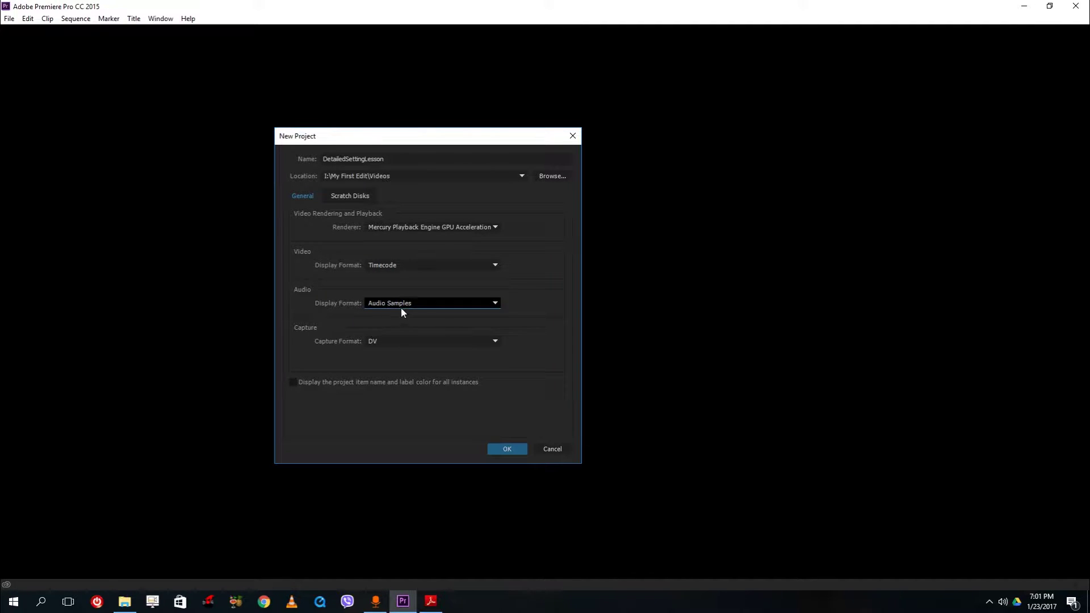
left_click(372, 343)
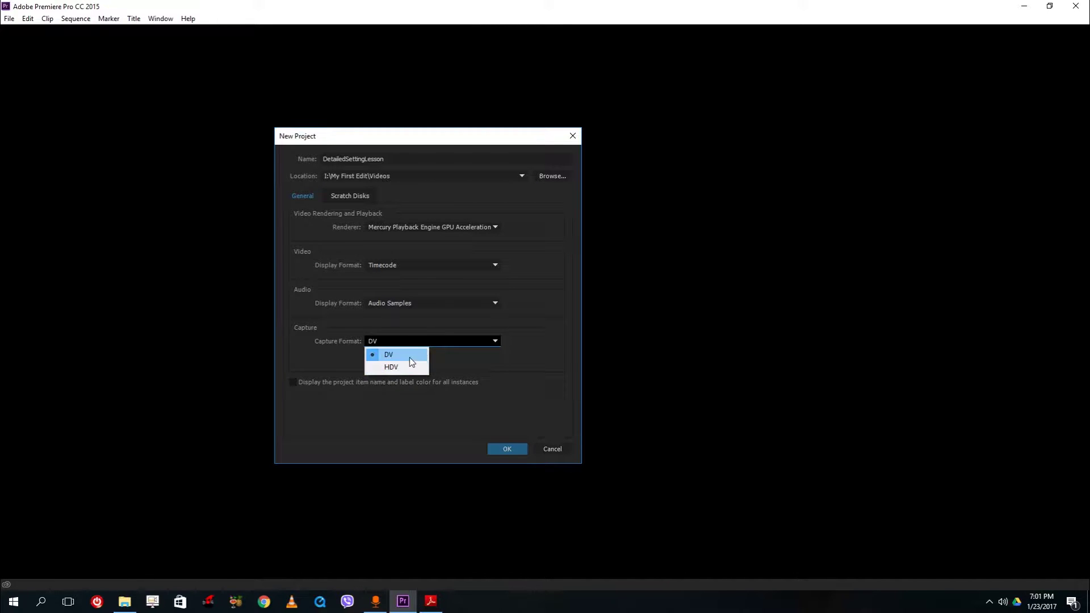
left_click(335, 343)
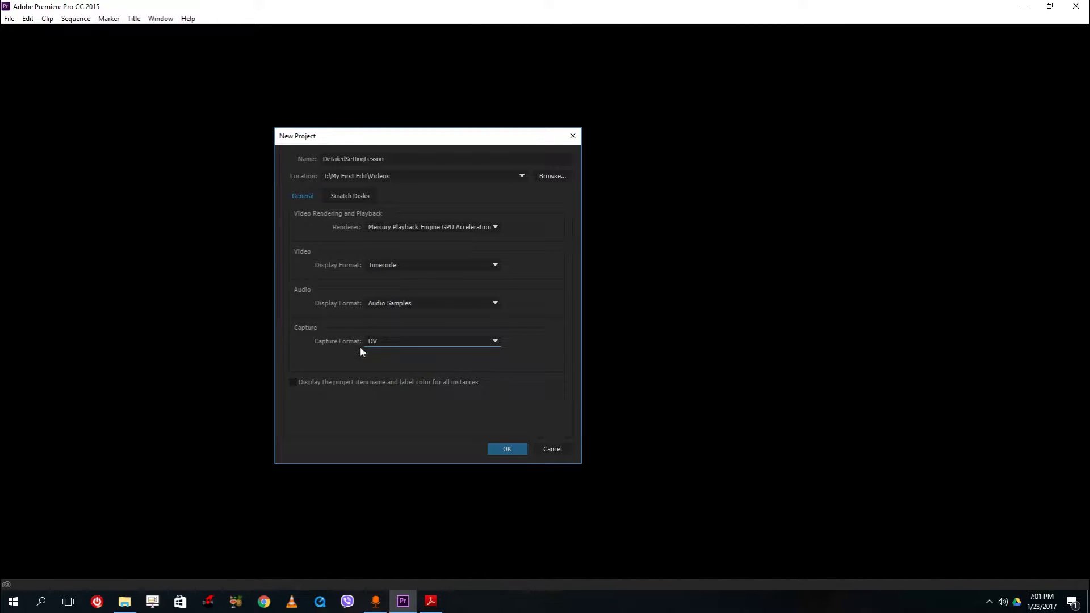
left_click(380, 344)
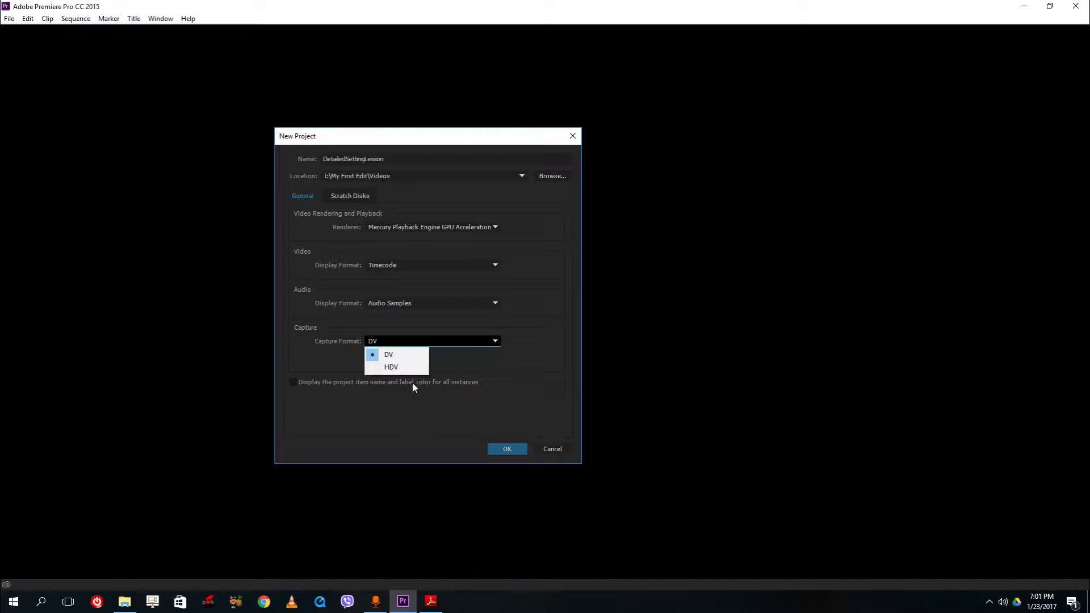
left_click(512, 327)
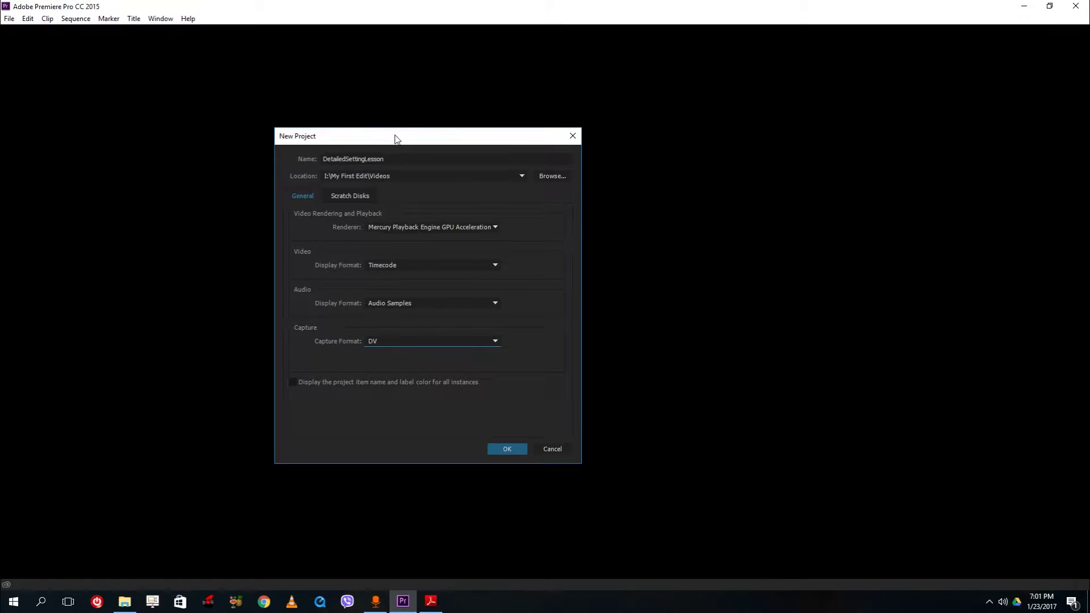
Set the scratch disk location for captured video to Same as Project.
left_click_drag(394, 138, 399, 99)
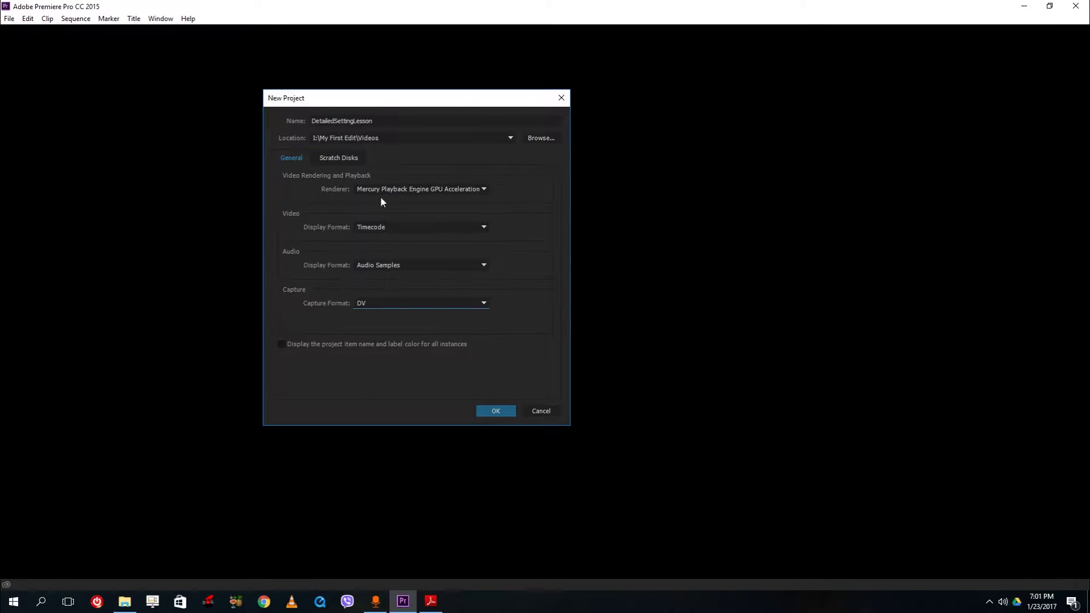
left_click(335, 158)
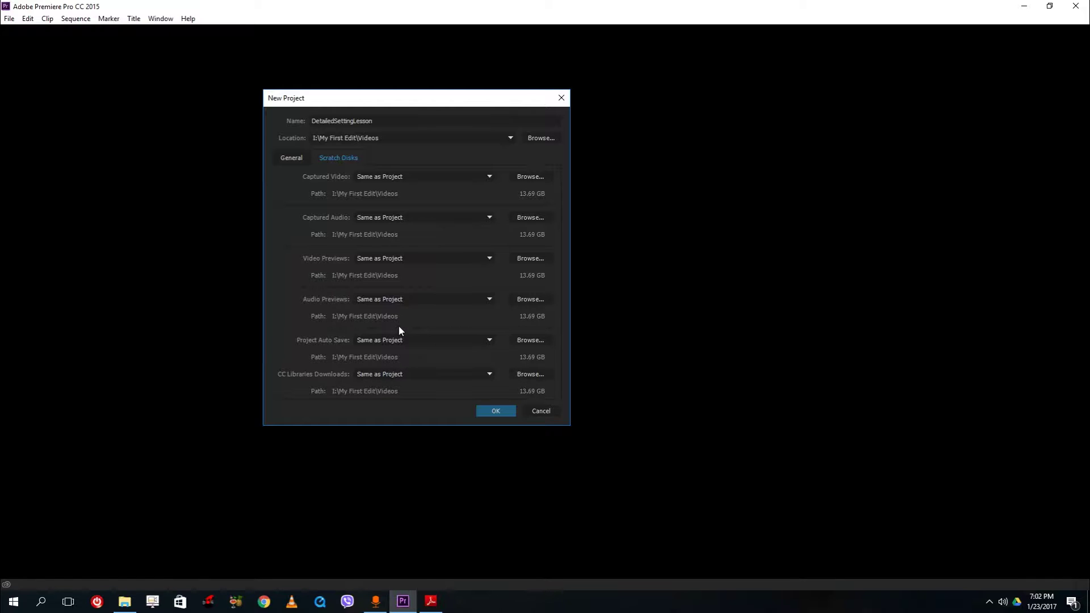
left_click(387, 178)
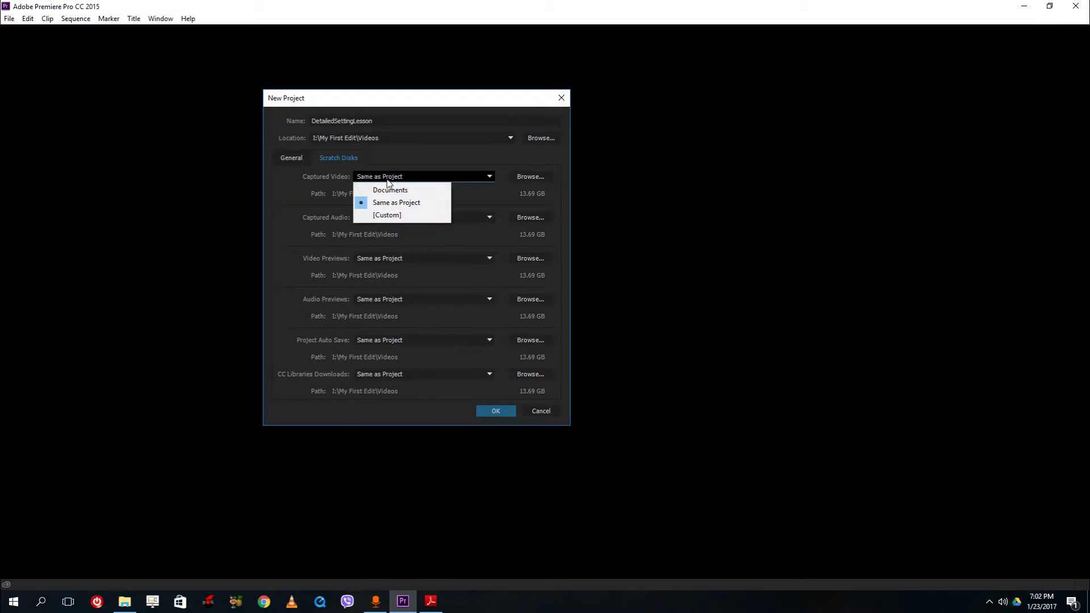
left_click(392, 205)
Switch to File Explorer and open the My First Edit folder on the TutorTube (I:) drive.
left_click(124, 600)
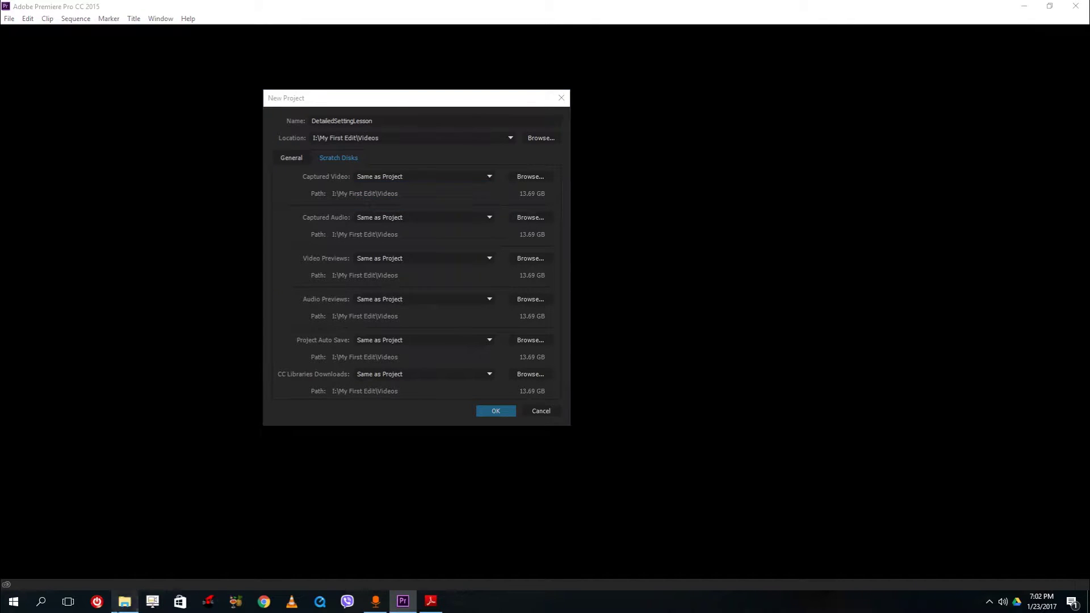
left_click_drag(1089, 244, 279, 105)
scroll(167, 365, "down", 2)
left_click(171, 447)
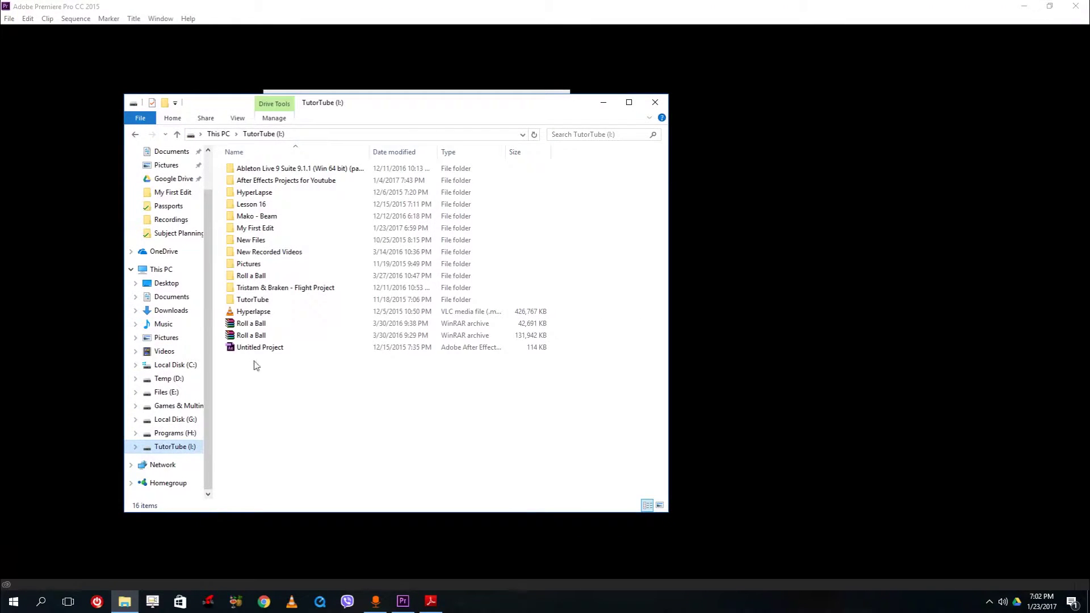
double_click(275, 235)
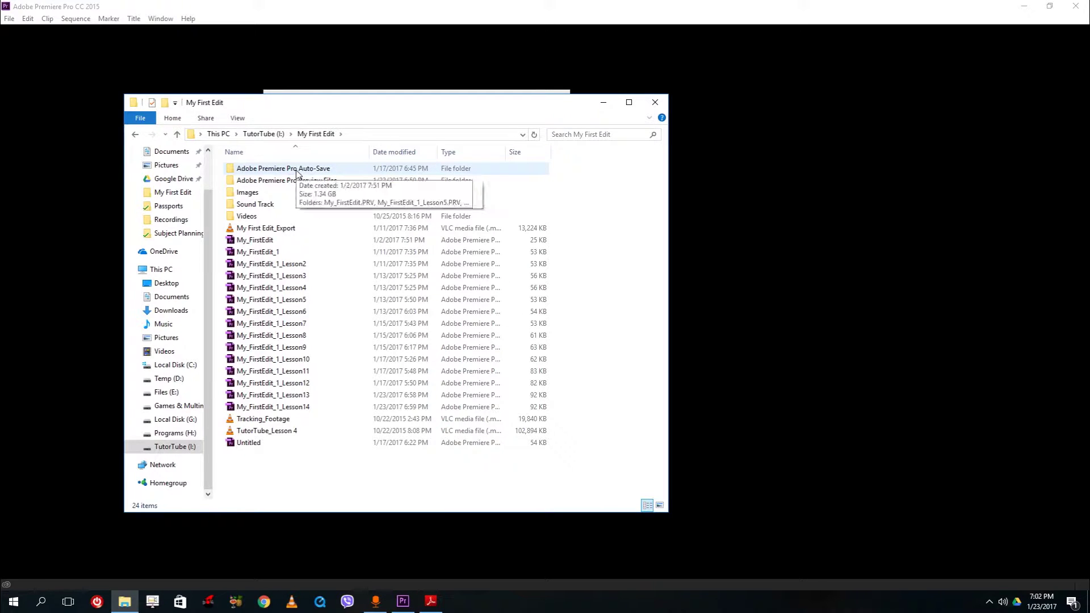
Examine the contents of the Adobe Premiere Pro Auto-Save and Adobe Premiere Pro Preview Files folders.
left_click(275, 171)
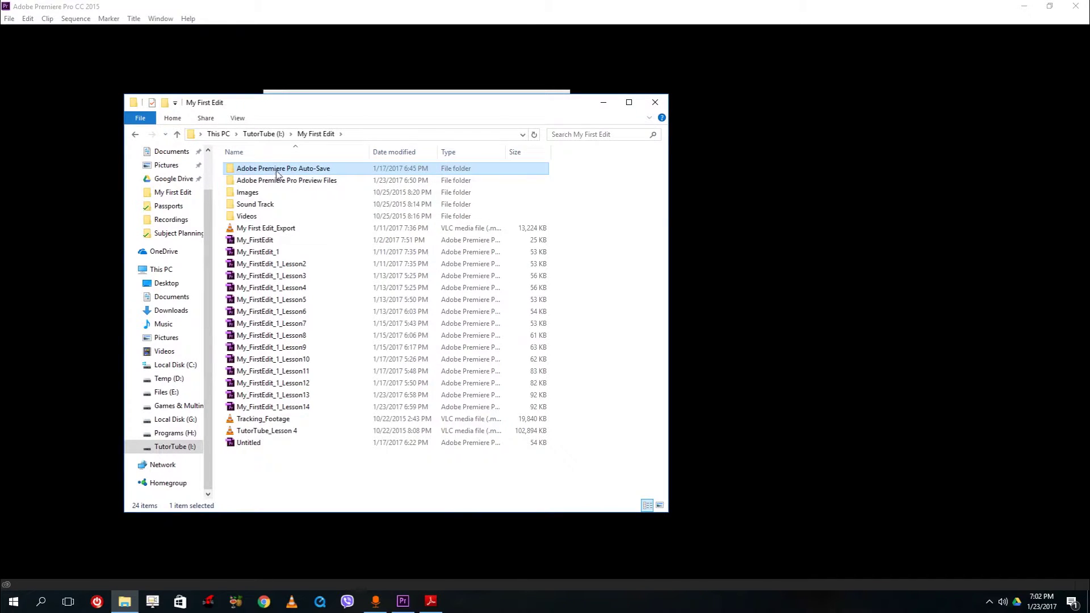
double_click(276, 173)
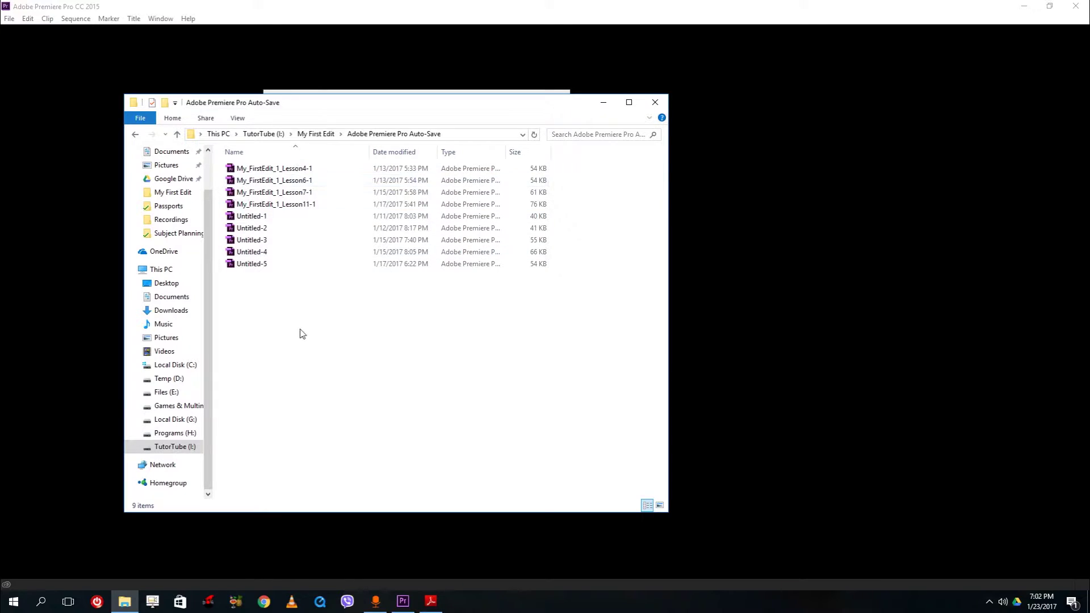
left_click(325, 136)
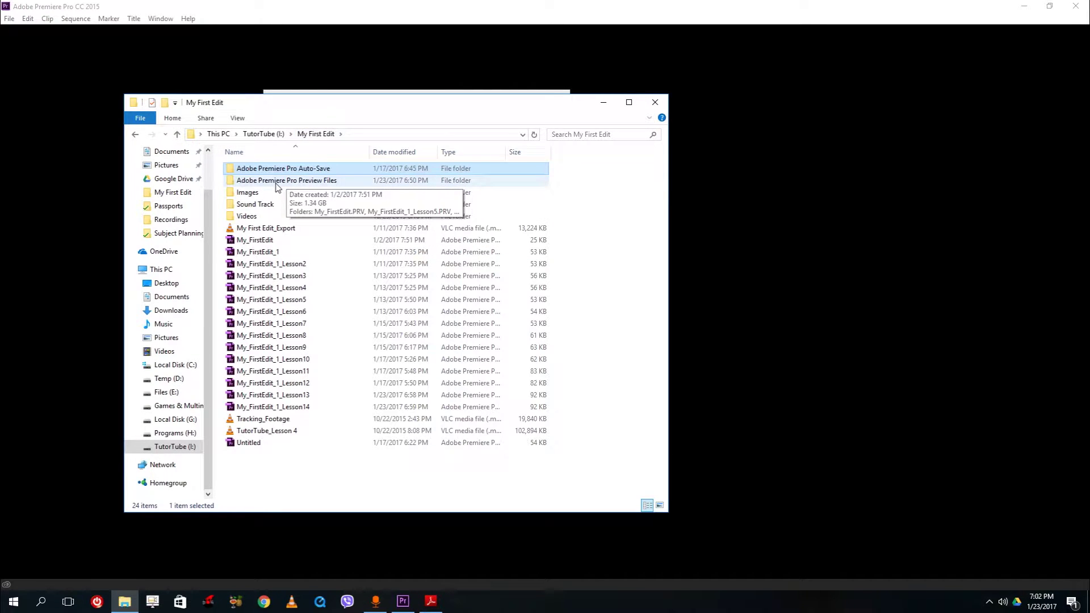
double_click(276, 182)
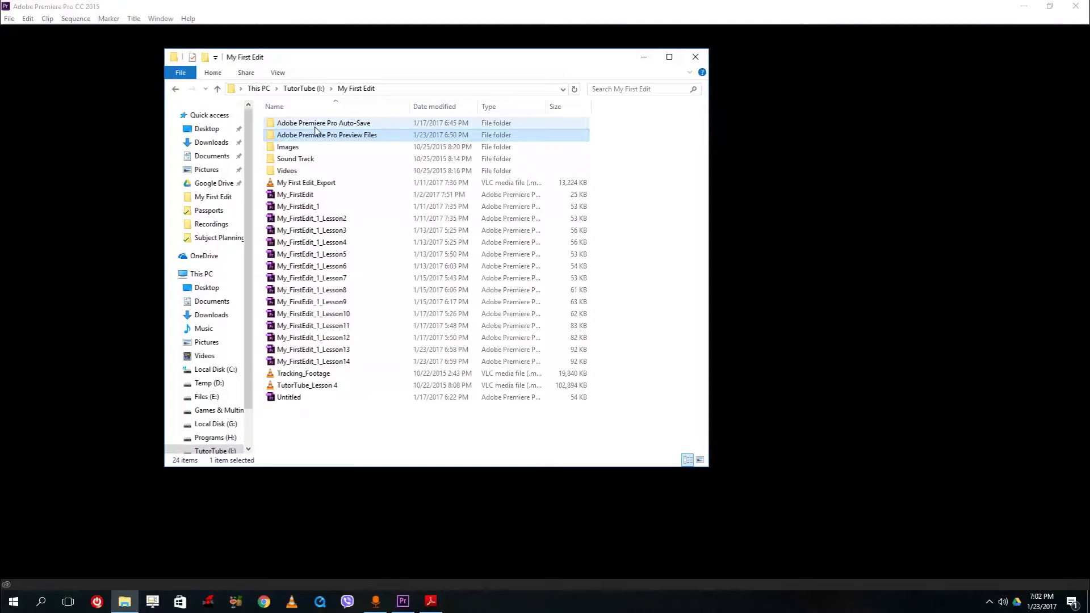
Check the combined size of the Auto-Save and Preview Files folders in their properties.
left_click(339, 122)
left_click(341, 135)
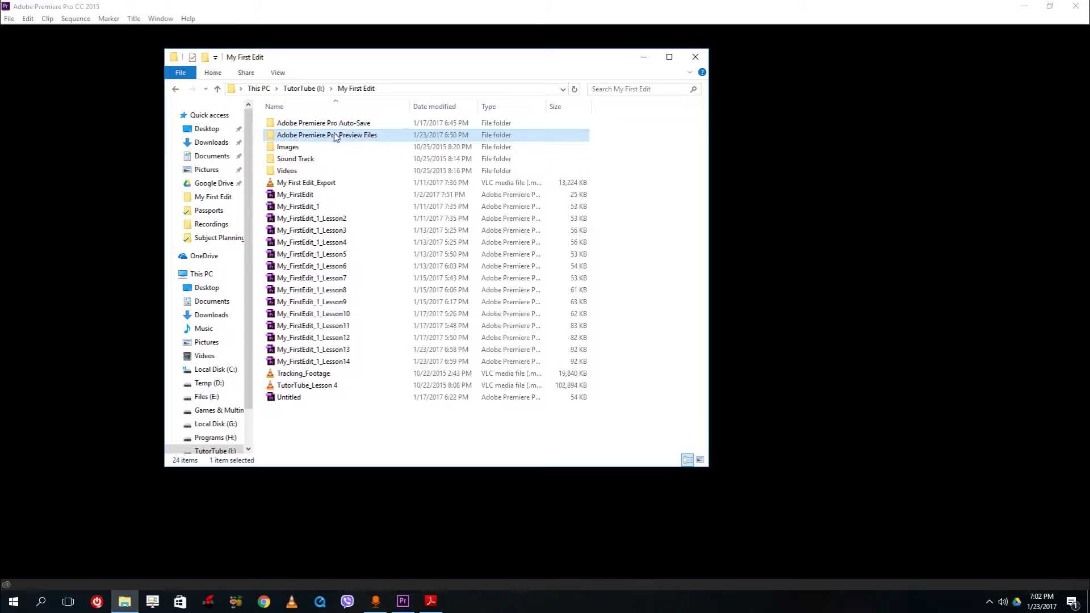
left_click(339, 125, "ctrl")
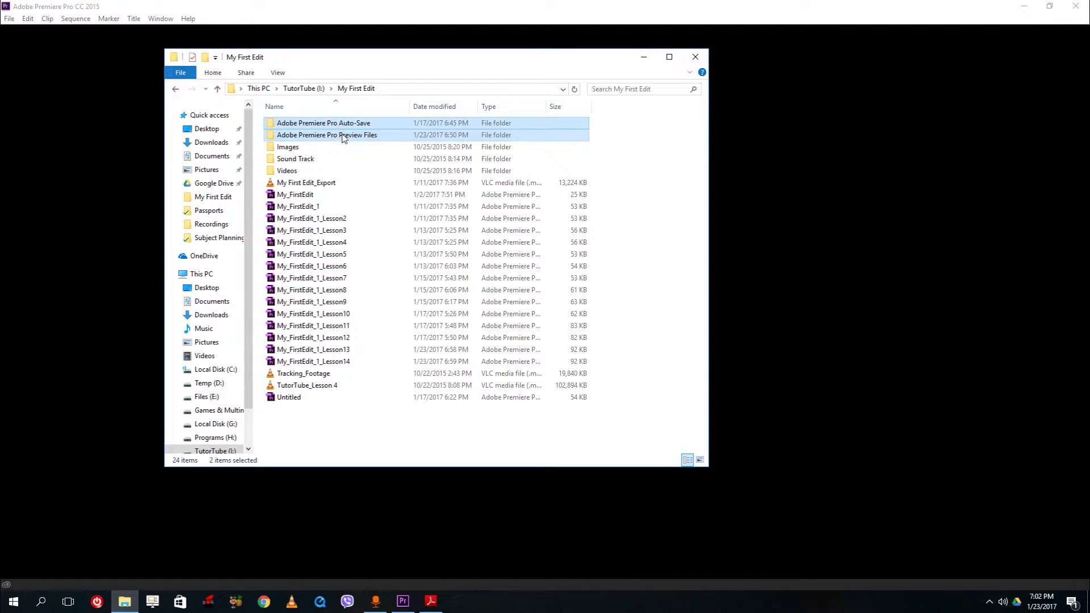
right_click(347, 139)
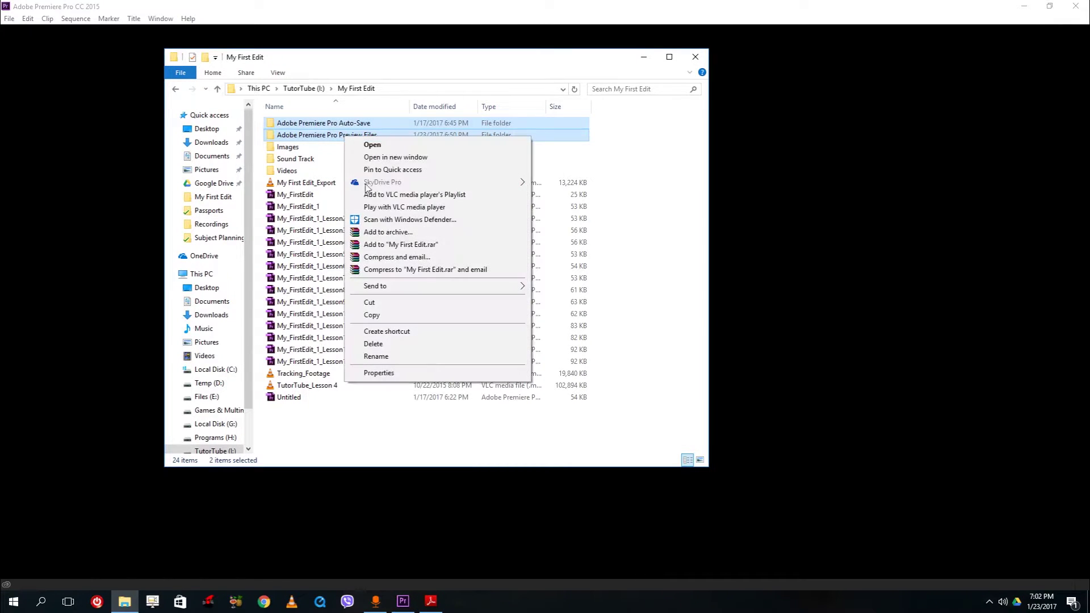
left_click(438, 371)
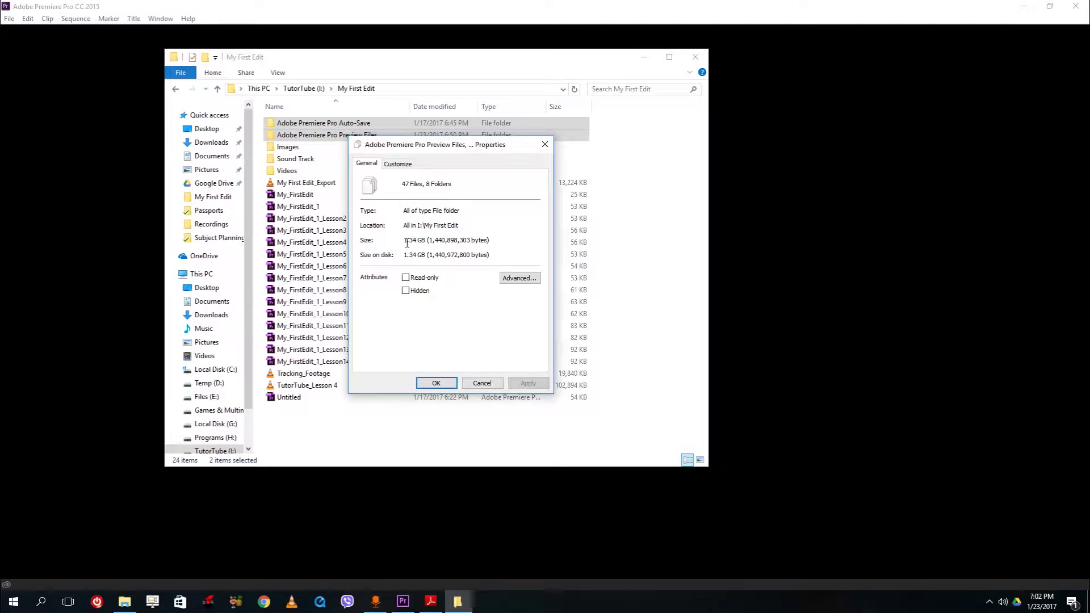
left_click_drag(404, 241, 418, 257)
left_click(481, 384)
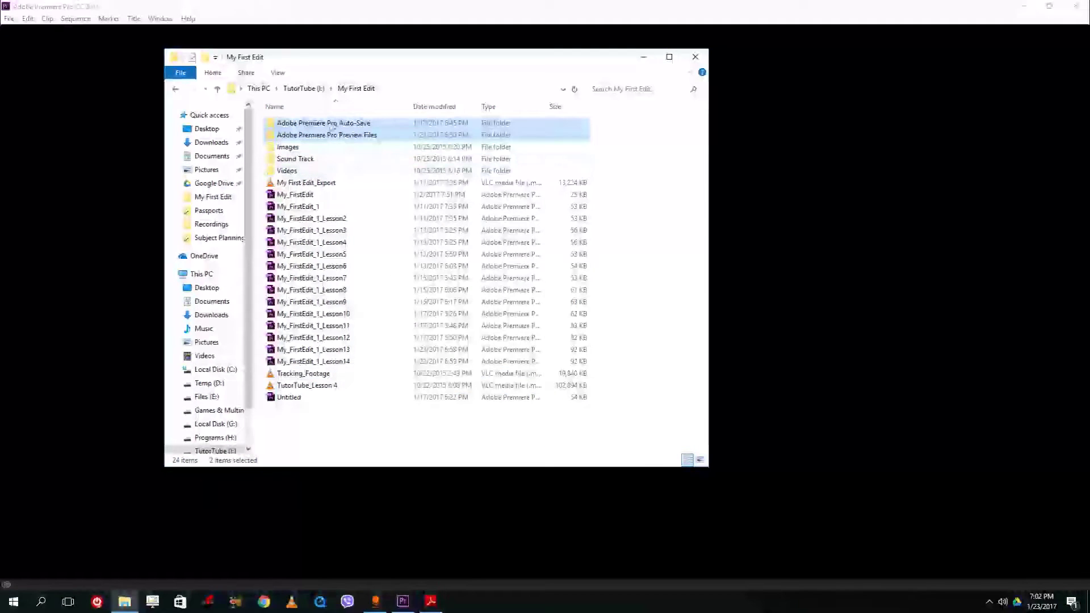
Examine the Auto-Save project files in the My First Edit folder, and move the File Explorer window out of the way.
left_click(299, 149)
left_click(309, 169, "shift")
left_click(327, 135)
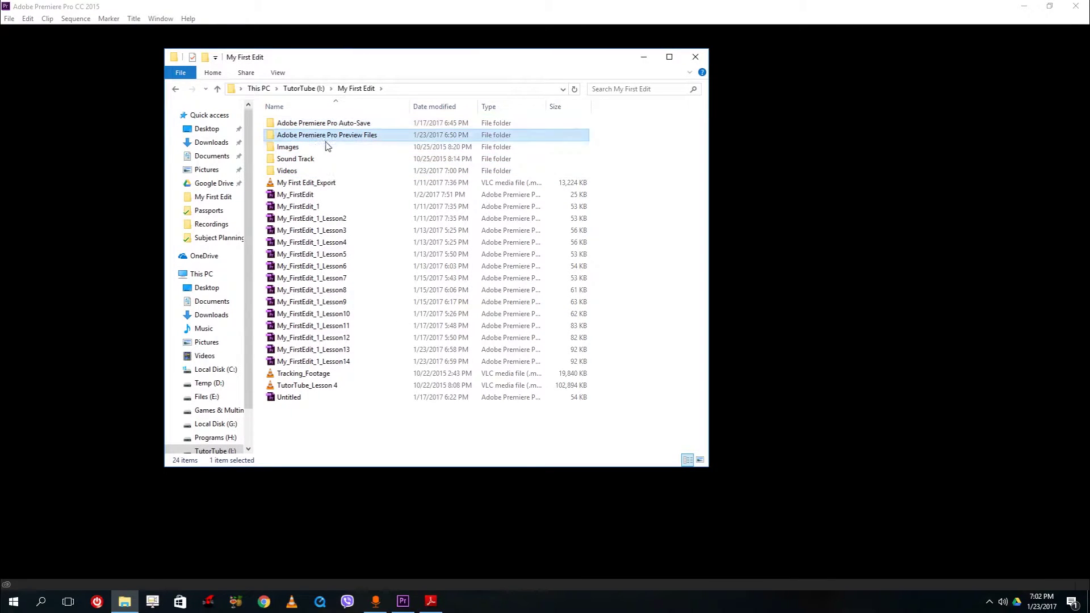
left_click(354, 124)
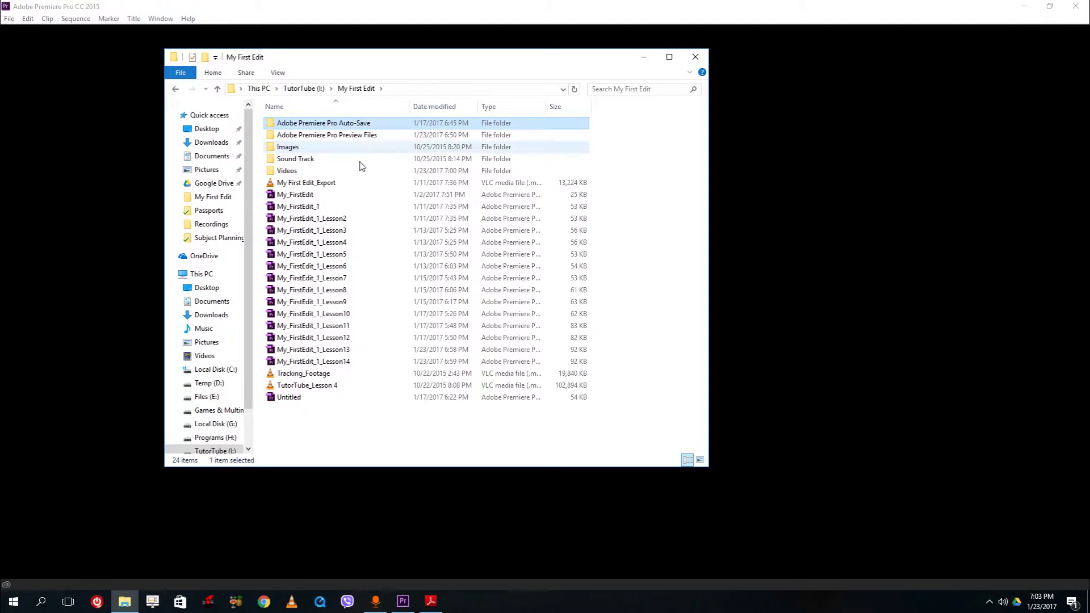
double_click(353, 125)
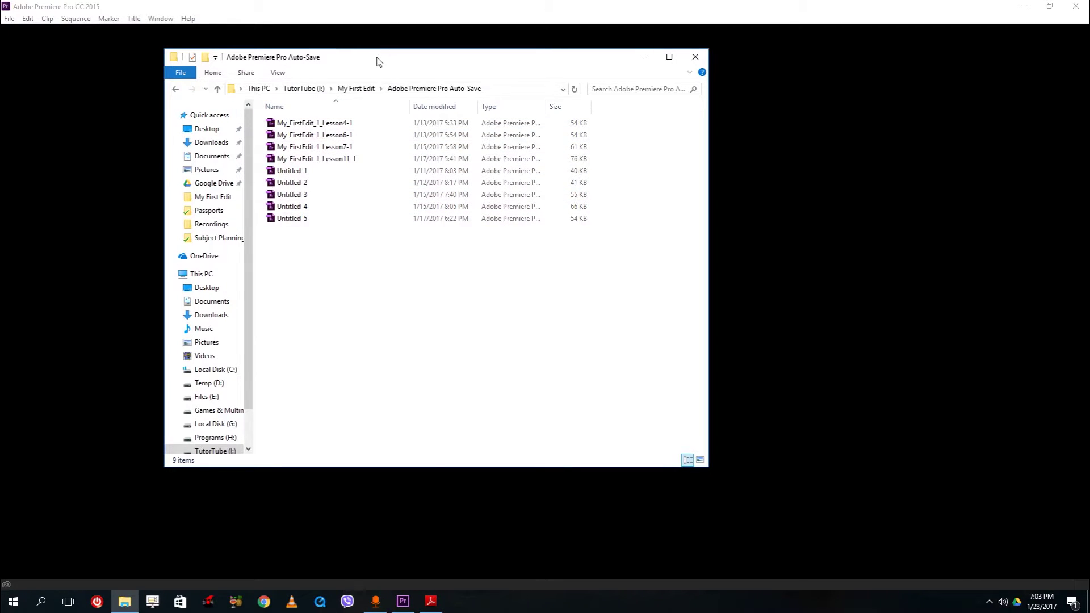
left_click_drag(375, 58, 1089, 113)
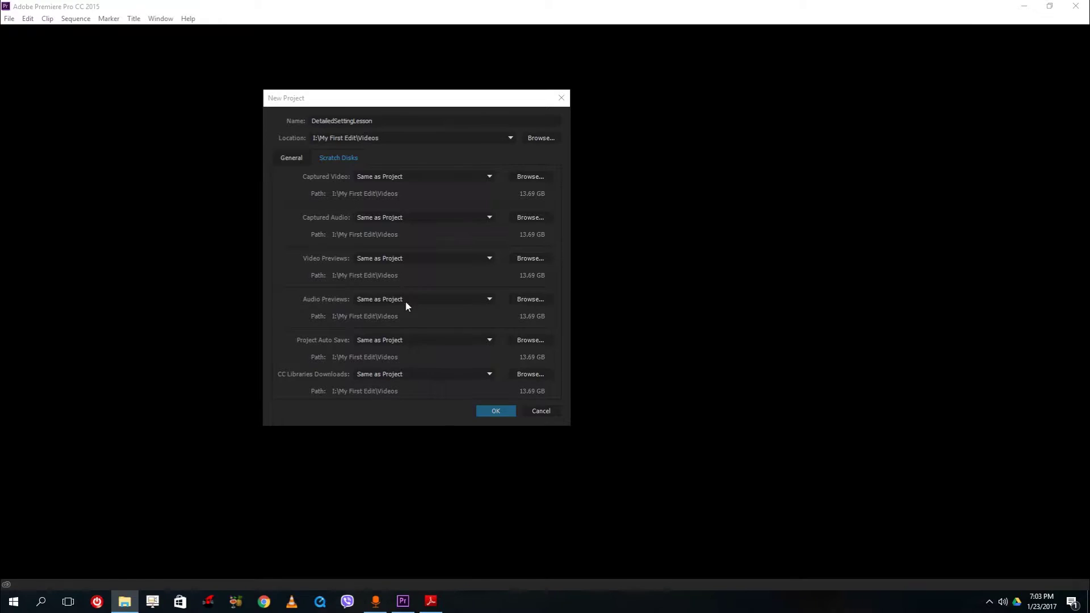
Create the DetailedSettingLesson project, keeping the scratch disk locations at Same as Project after checking the folder choices for captured video.
left_click(524, 180)
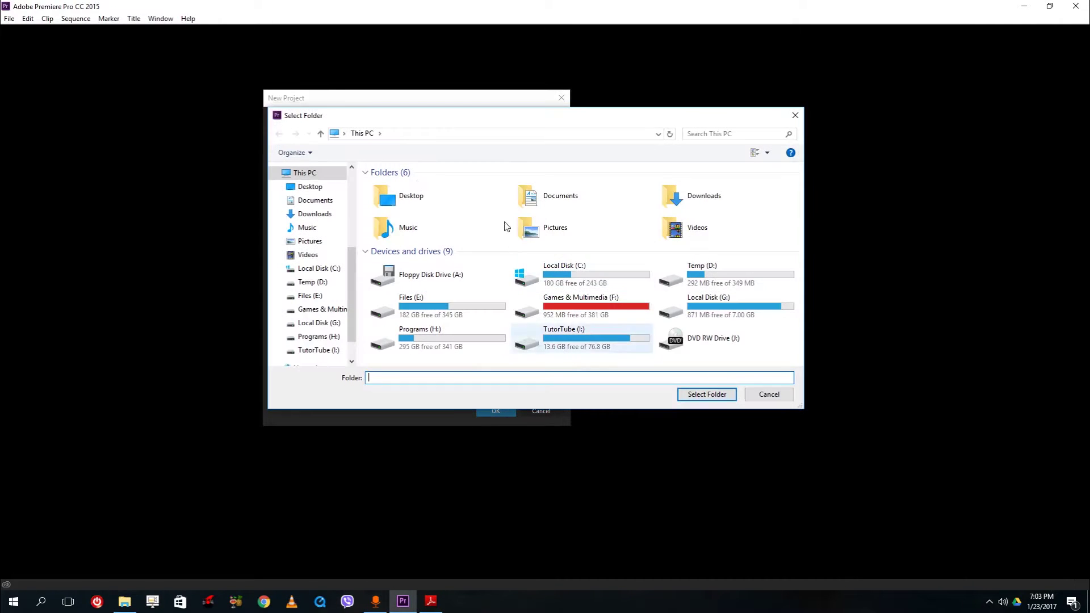
left_click(769, 394)
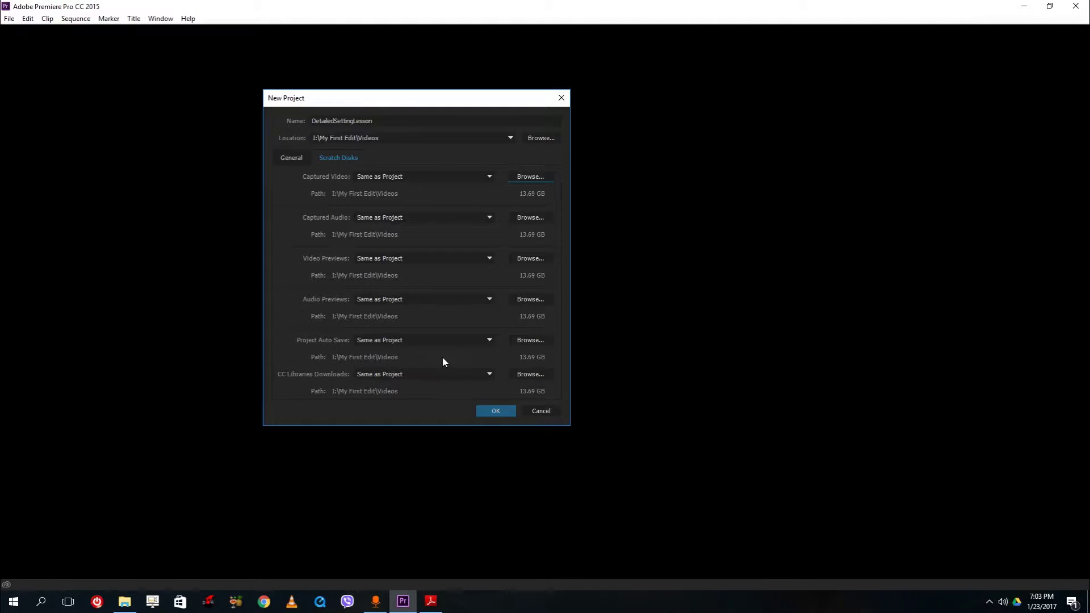
left_click(492, 411)
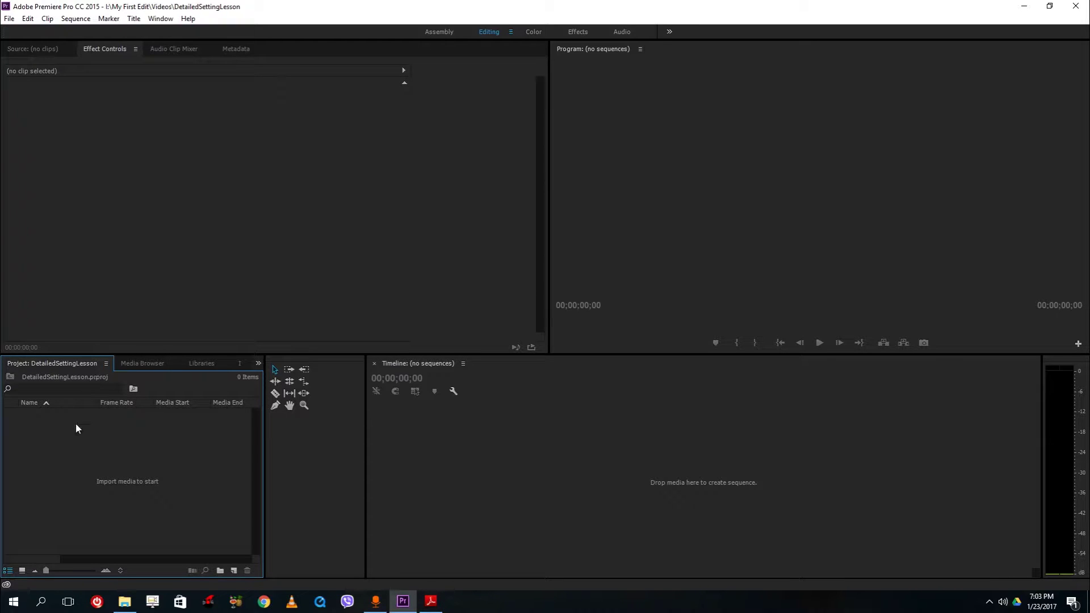
Start a new sequence in the empty project and reposition its setup dialog.
right_click(171, 438)
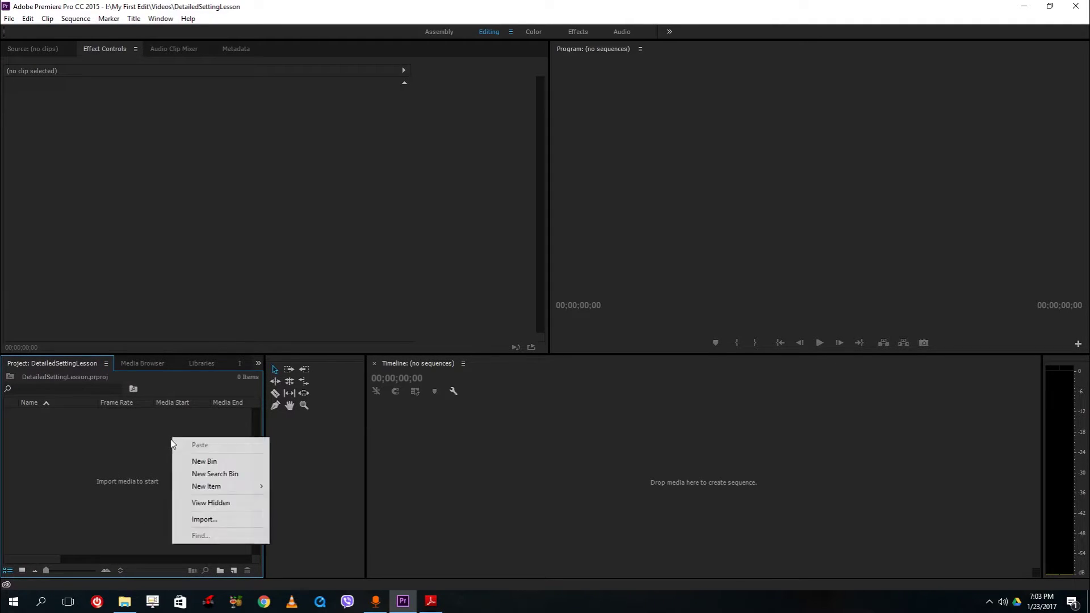
mouse_move(231, 490)
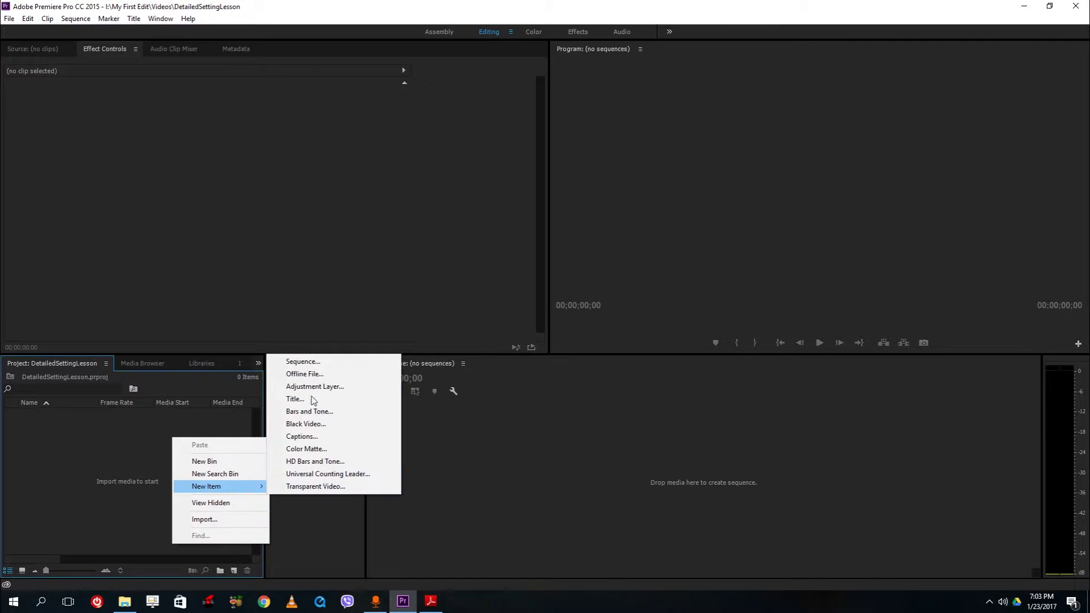
left_click(305, 362)
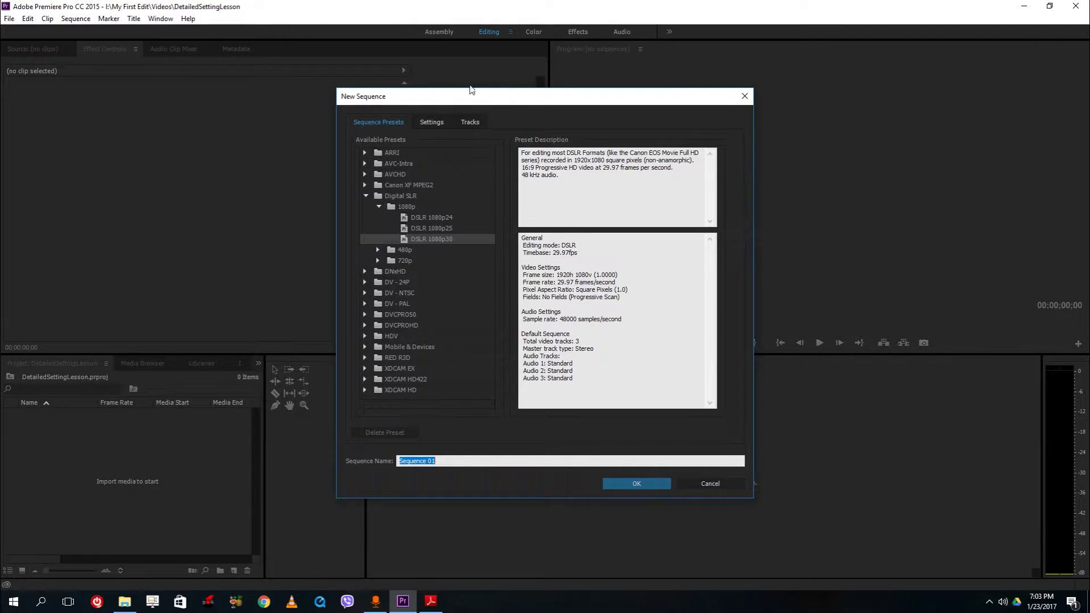
left_click_drag(471, 95, 391, 96)
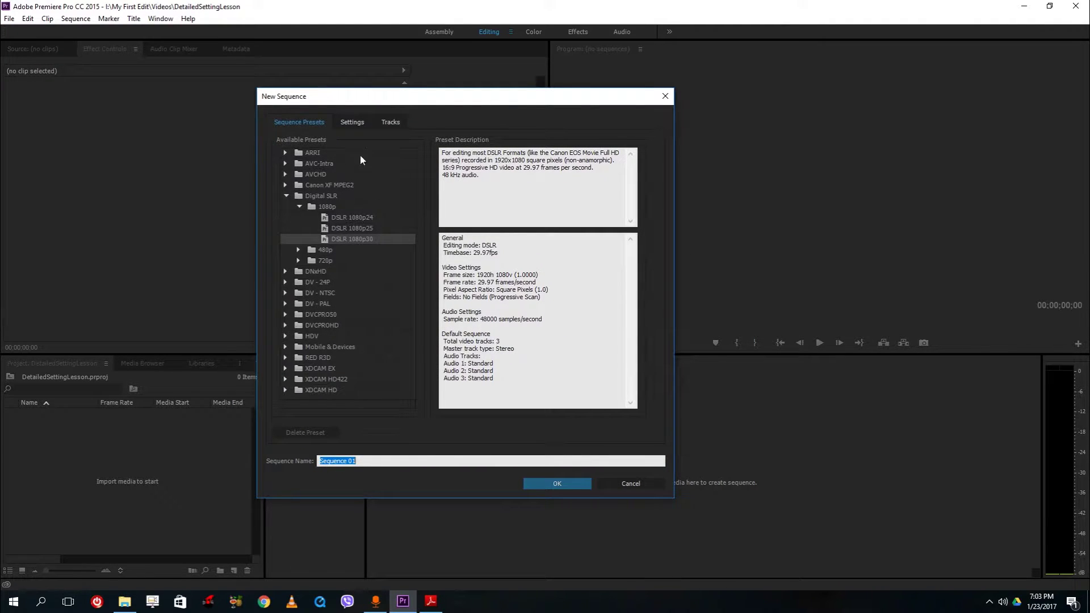
Look over the new sequence's settings and track options, and return to the sequence presets.
left_click(352, 122)
left_click(318, 124)
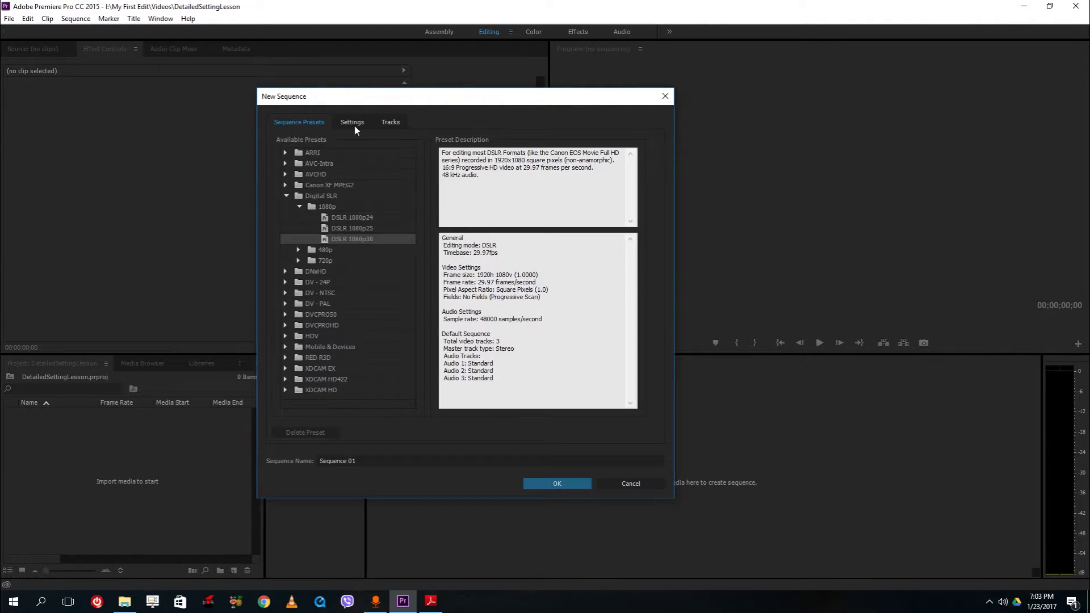
left_click(353, 123)
left_click(385, 123)
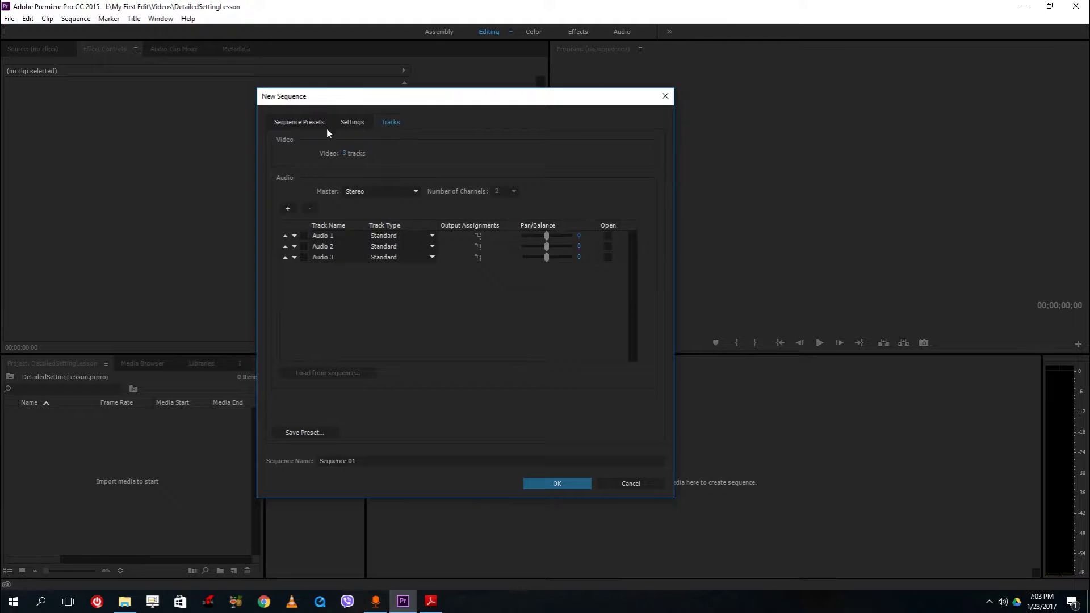
left_click(350, 122)
left_click(310, 123)
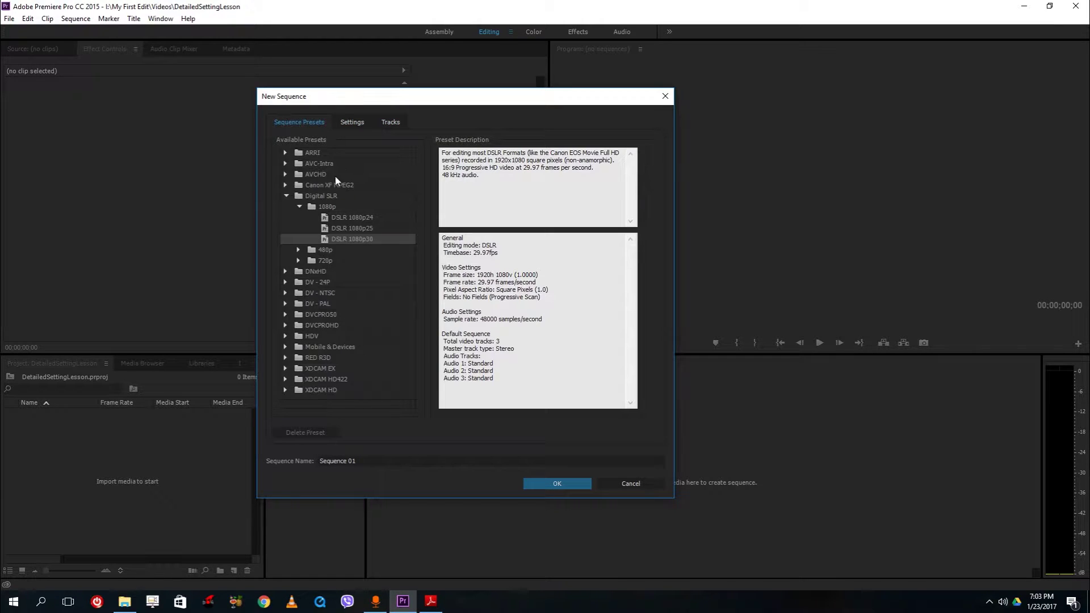
Browse the available sequence preset categories, including Digital SLR, AVCHD and DV - 24P.
left_click(287, 195)
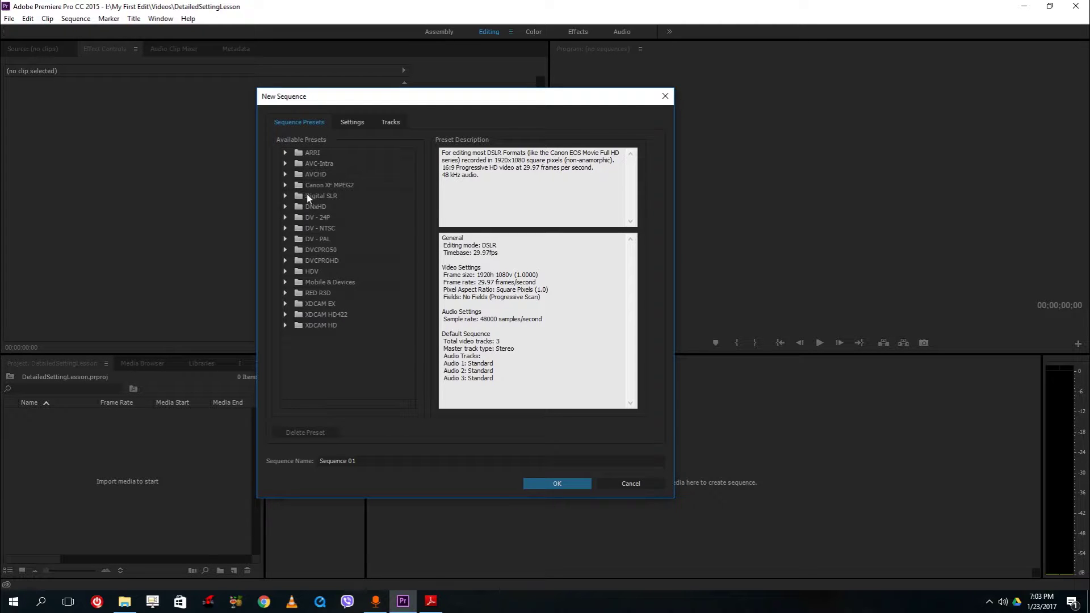
left_click(285, 196)
left_click(285, 196)
left_click(285, 181)
left_click(285, 174)
left_click(285, 174)
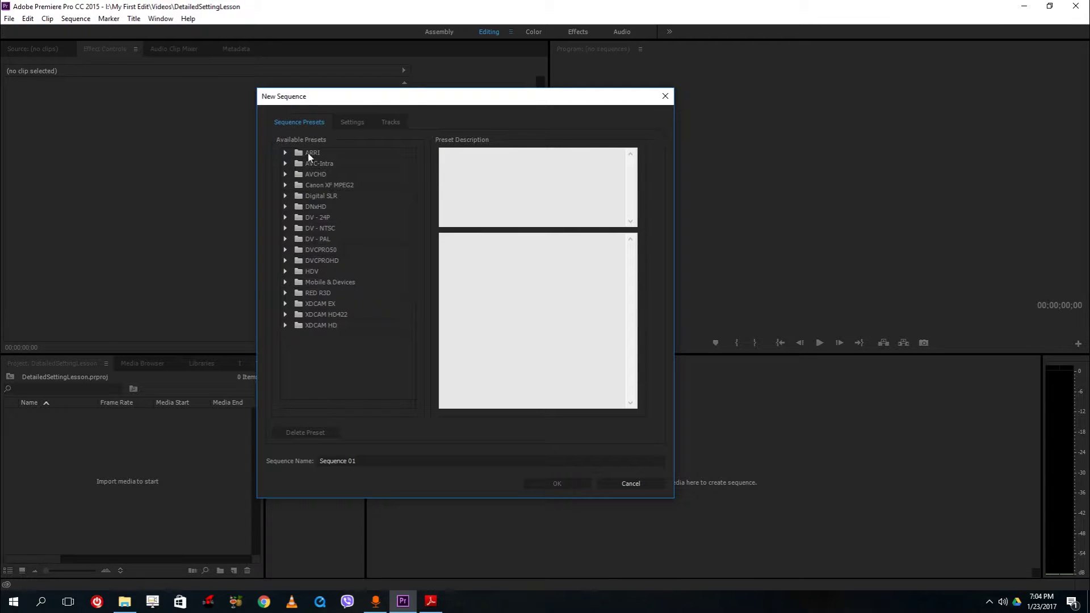
left_click(338, 217)
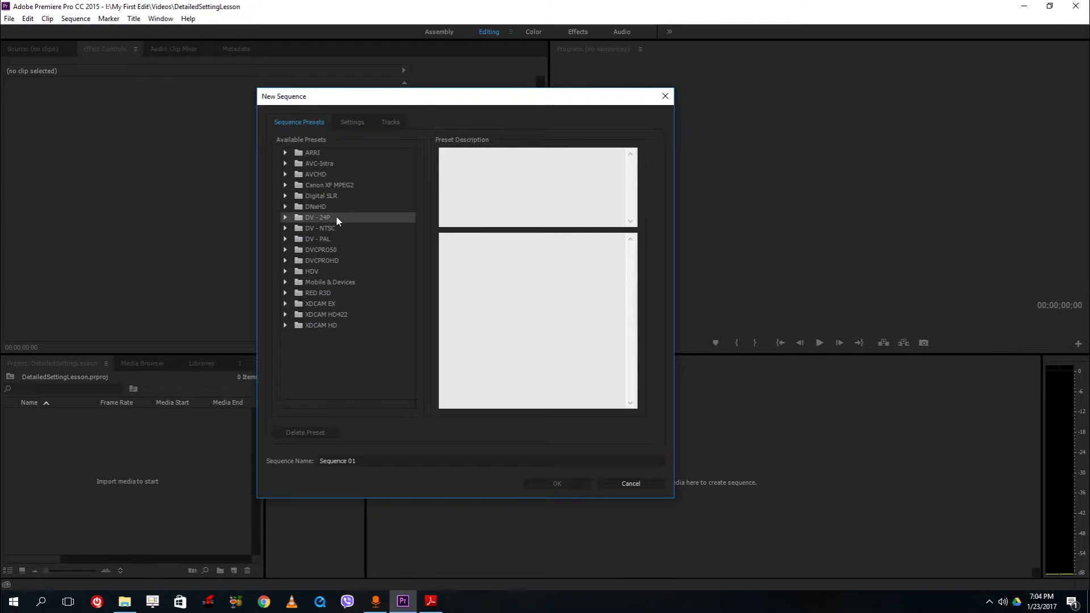
Compare the descriptions of the Digital SLR 1080p presets DSLR 1080p24, DSLR 1080p25 and DSLR 1080p30.
left_click(285, 195)
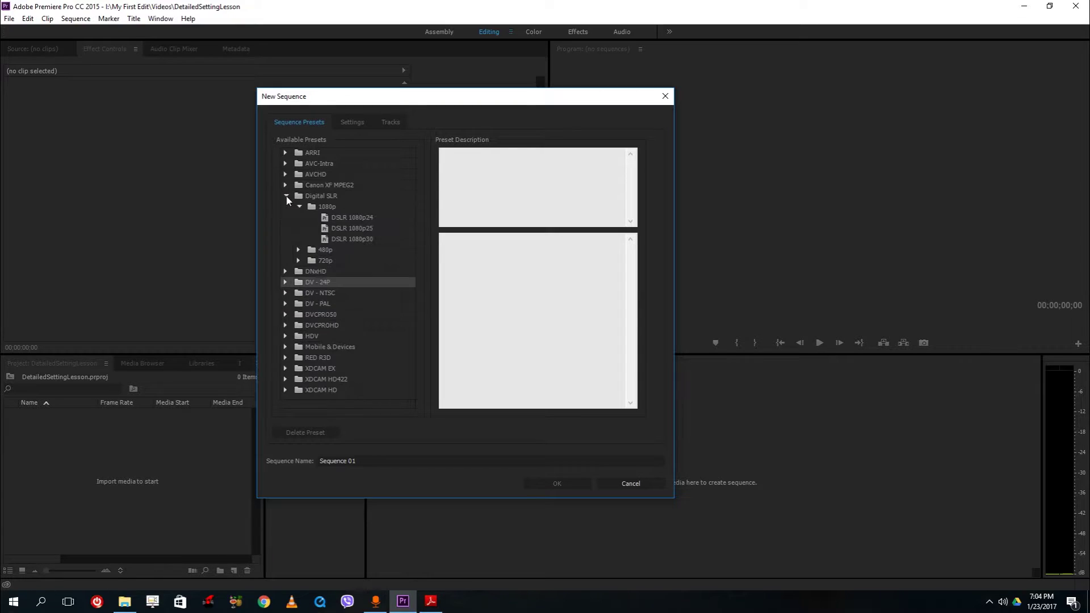
left_click(285, 196)
left_click(286, 196)
left_click(336, 219)
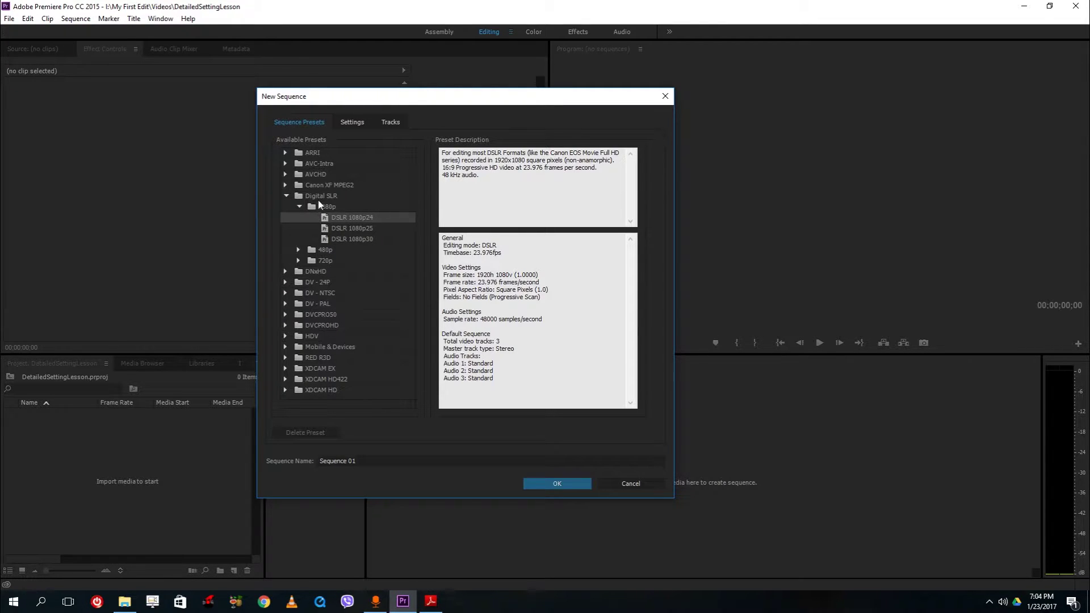
left_click(363, 229)
left_click(371, 240)
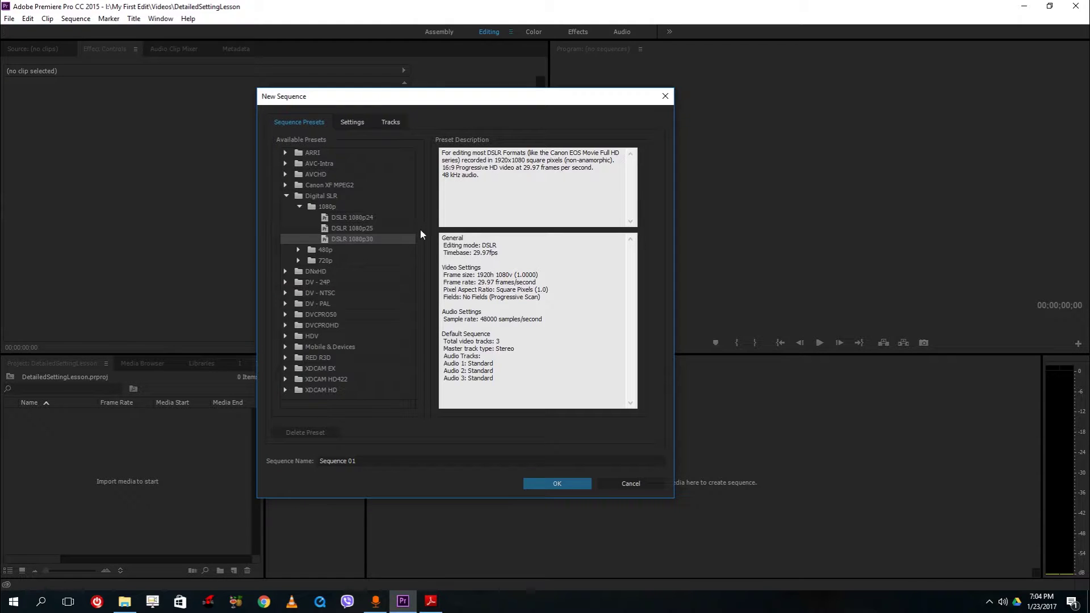
left_click(364, 219)
left_click(363, 228)
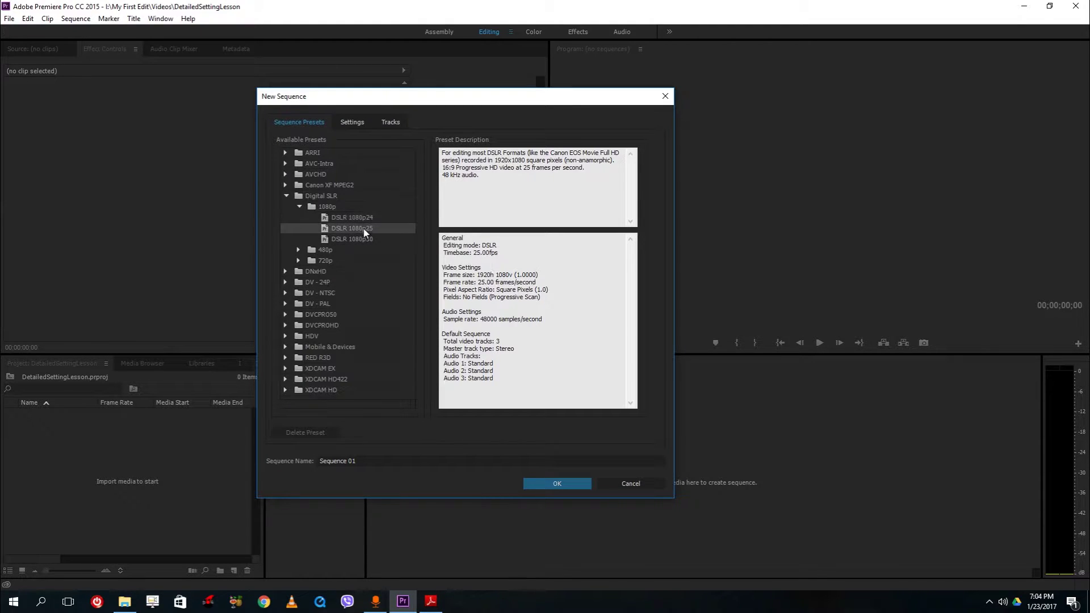
left_click(372, 237)
Examine the editing mode and timebase in the DSLR 1080p24 preset description.
left_click(366, 219)
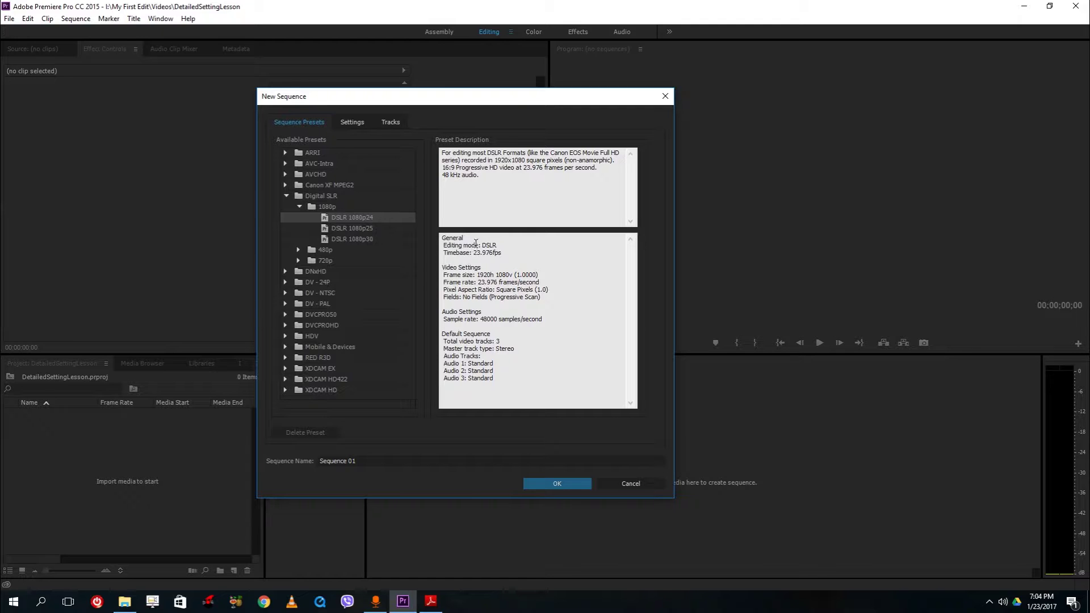
left_click_drag(483, 243, 500, 242)
left_click(501, 256)
left_click(465, 258)
left_click_drag(502, 253, 498, 253)
Compare the timebases of the DSLR 1080p24, 1080p25 and 1080p30 presets.
left_click(362, 240)
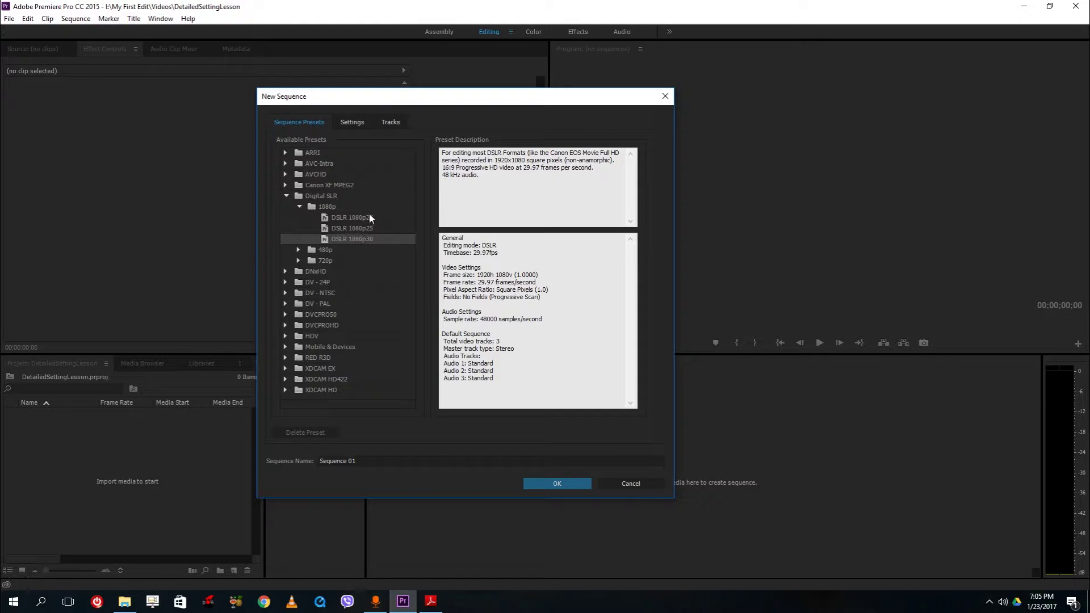
left_click(368, 219)
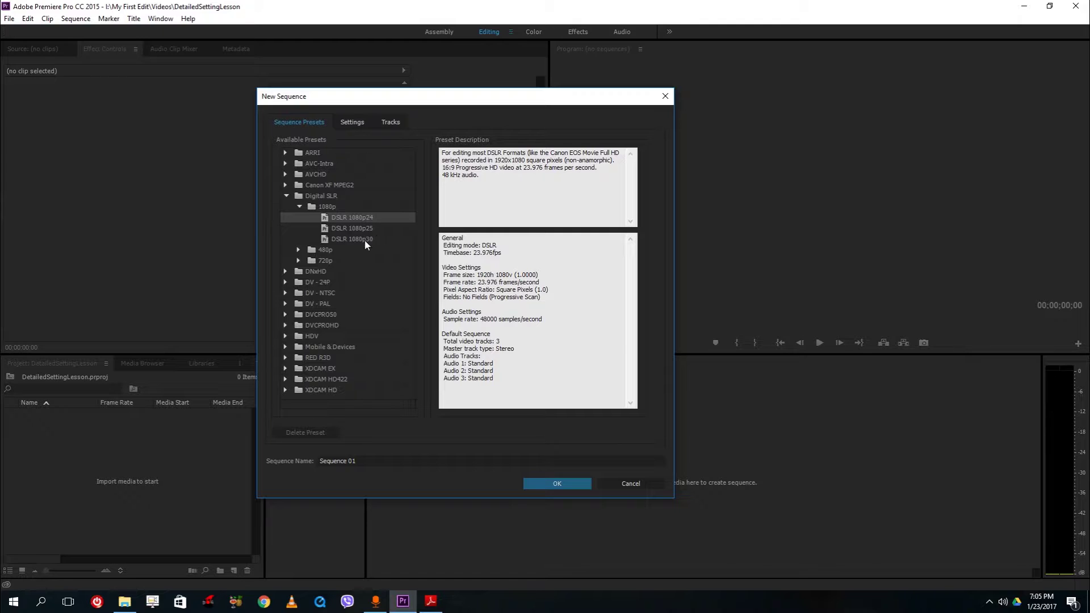
left_click(365, 241)
left_click(365, 220)
left_click_drag(473, 253, 502, 252)
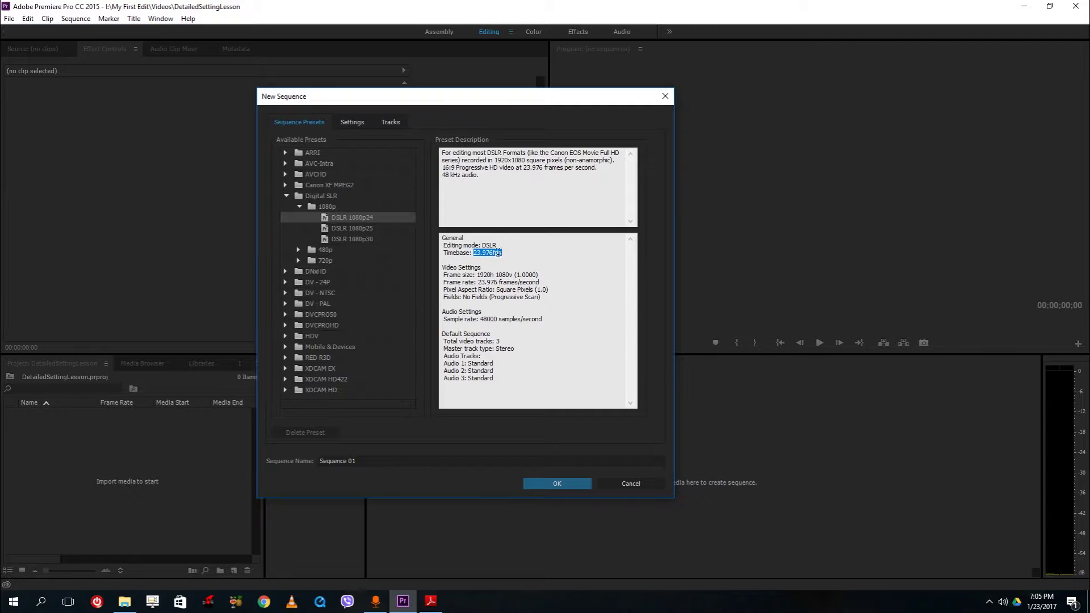
left_click(363, 228)
left_click_drag(475, 245, 534, 245)
left_click(369, 238)
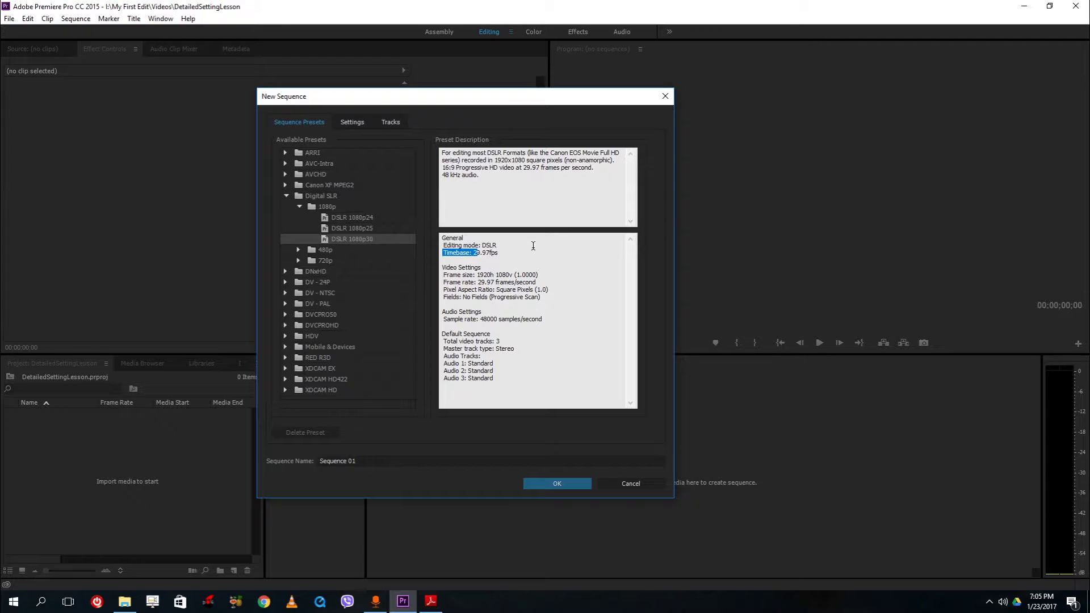
Examine the frame size in the video settings of the DSLR 1080p30 preset.
left_click(507, 273)
left_click_drag(475, 275, 508, 278)
left_click(492, 278)
left_click_drag(483, 276, 442, 275)
left_click(521, 282)
Check the frame size and frame rate of the Digital SLR 480p presets DSLR 640x480p50 and DSLR 640x480p60.
left_click(298, 250)
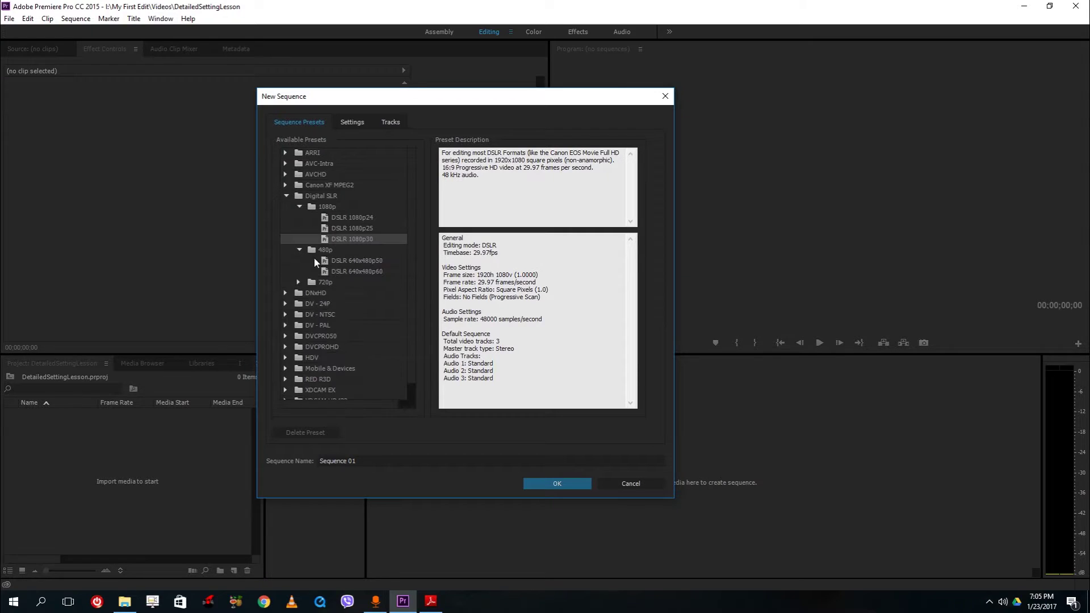
left_click(354, 261)
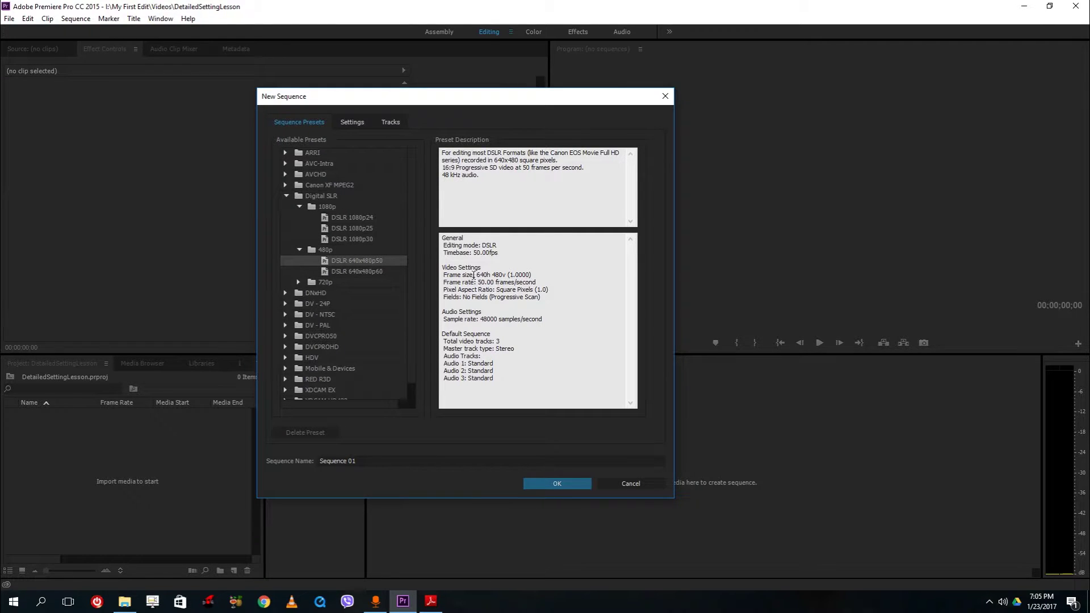
left_click_drag(473, 276, 504, 275)
left_click(506, 279)
left_click(495, 277)
left_click_drag(481, 282, 530, 285)
left_click(370, 271)
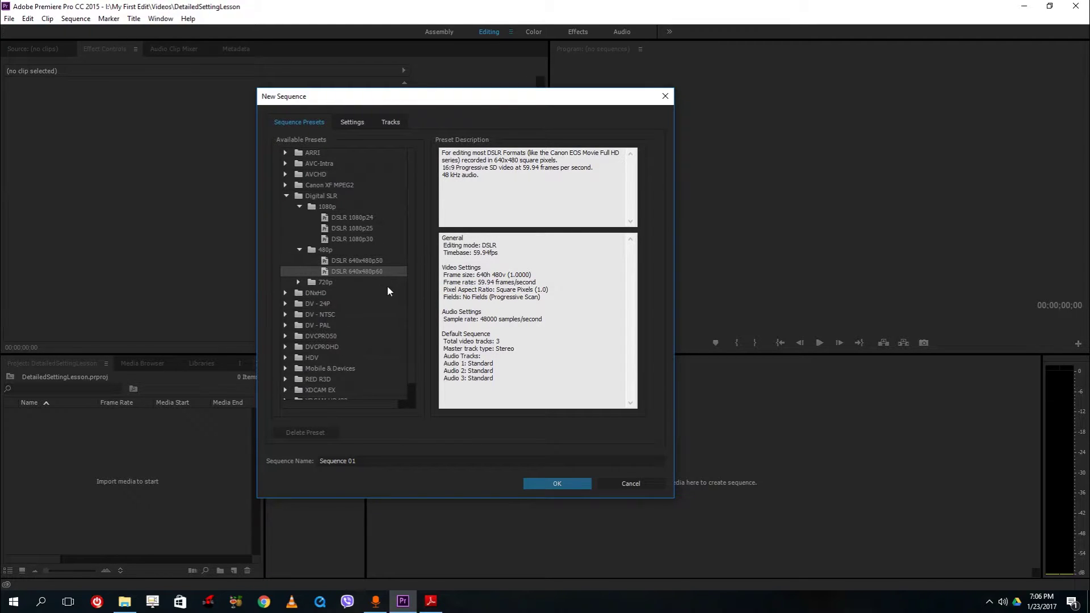
Compare the Digital SLR 720p presets DSLR 720p24 @ 23.976 and DSLR 720p24 with the DSLR 1080p24 preset.
left_click(298, 284)
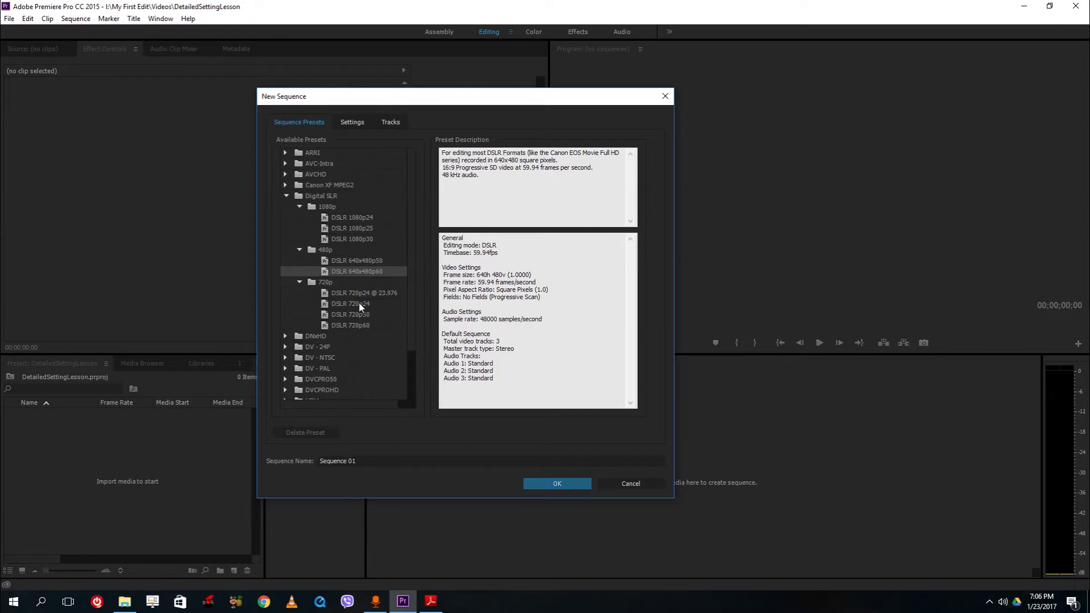
left_click(357, 293)
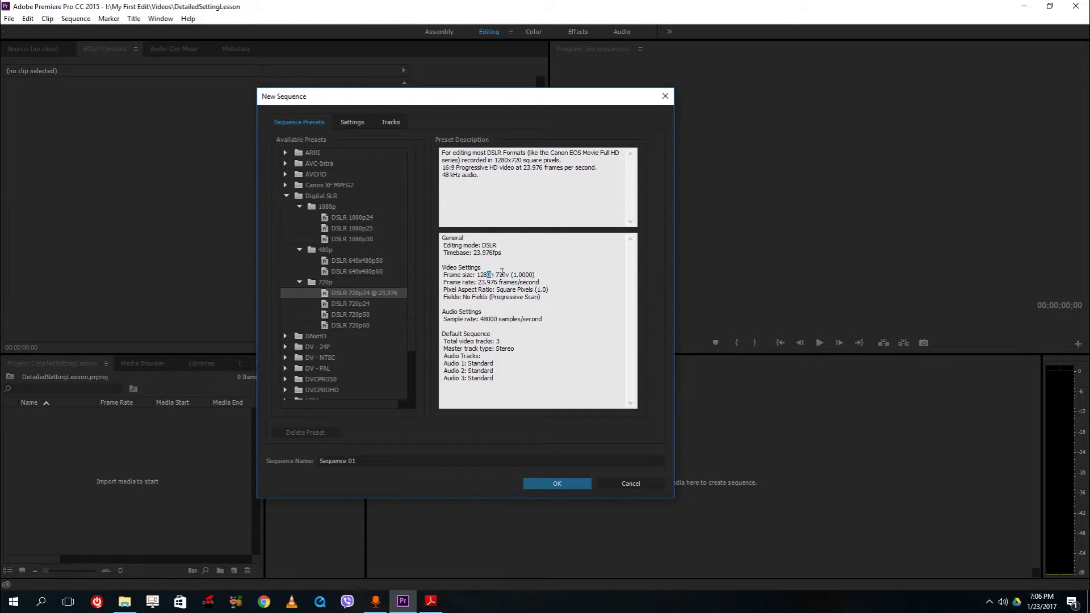
left_click_drag(490, 275, 510, 274)
left_click(362, 219)
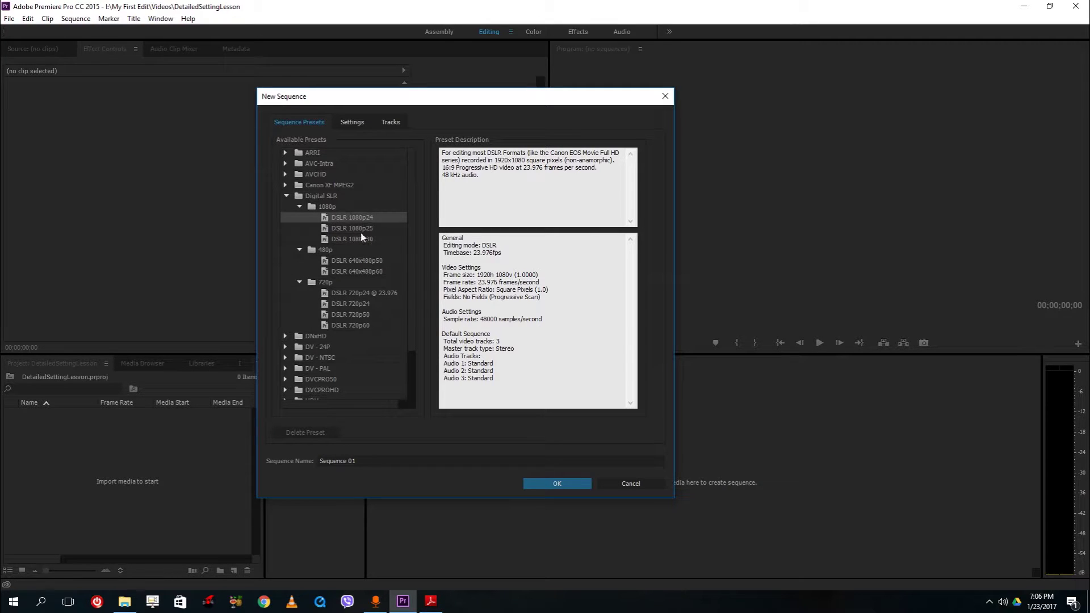
left_click(362, 306)
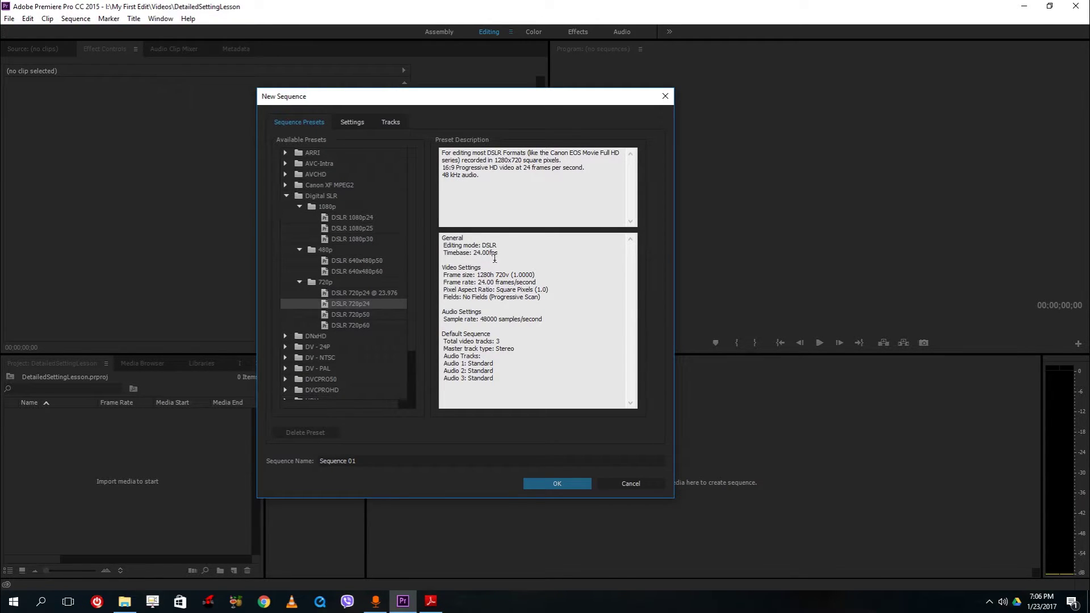
Check the pixel aspect ratio of the DSLR 720p24 preset and review the video settings of both 480p presets.
left_click_drag(485, 294, 547, 291)
left_click(496, 292)
left_click(507, 287)
left_click(363, 262)
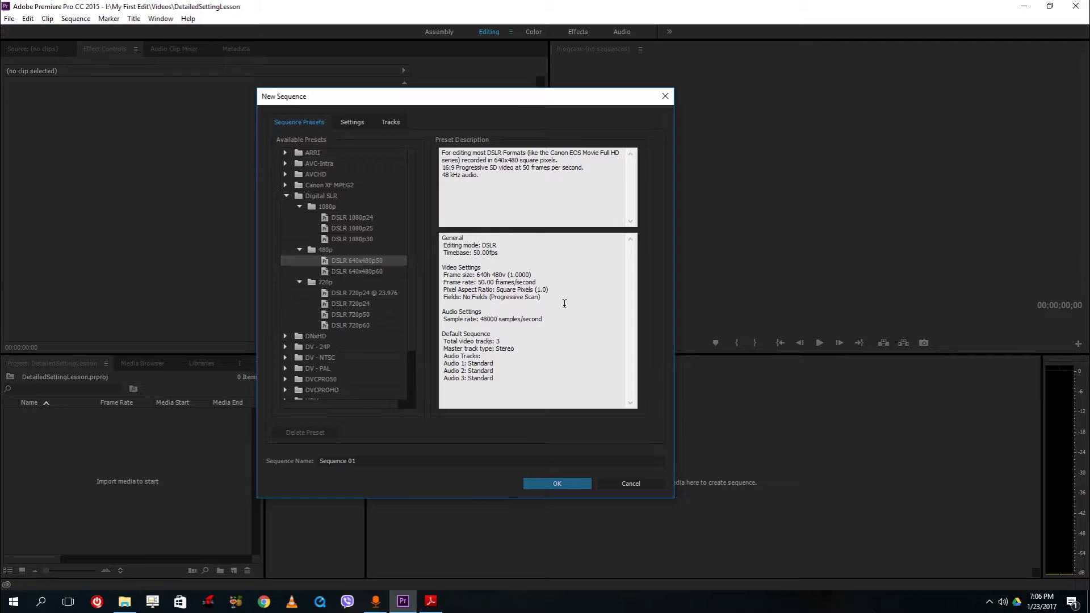
left_click(363, 272)
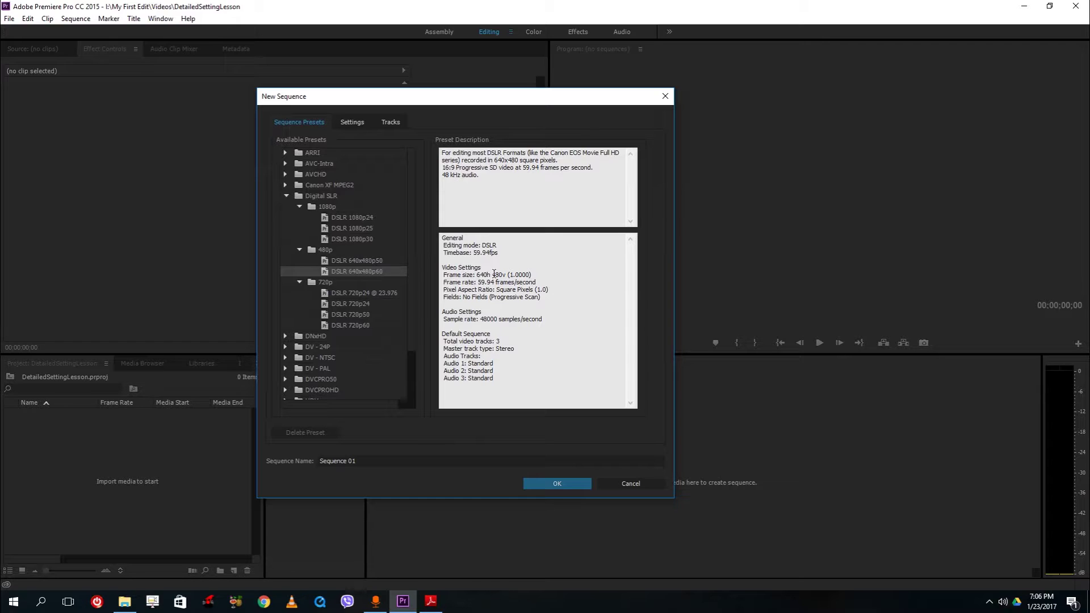
Check the frame size and the audio sample rate in the description of the DSLR 640x480p60 preset.
left_click_drag(475, 275, 490, 274)
left_click(472, 313)
double_click(482, 319)
left_click(488, 316)
left_click_drag(483, 320, 498, 320)
left_click(492, 322)
left_click_drag(481, 321, 506, 319)
left_click(491, 320)
Review the default video tracks and master track type of the DSLR 640x480p60 preset, and look over the remaining presets.
left_click_drag(495, 342, 506, 342)
left_click_drag(495, 348, 524, 351)
left_click(508, 351)
scroll(348, 377, "down", 2)
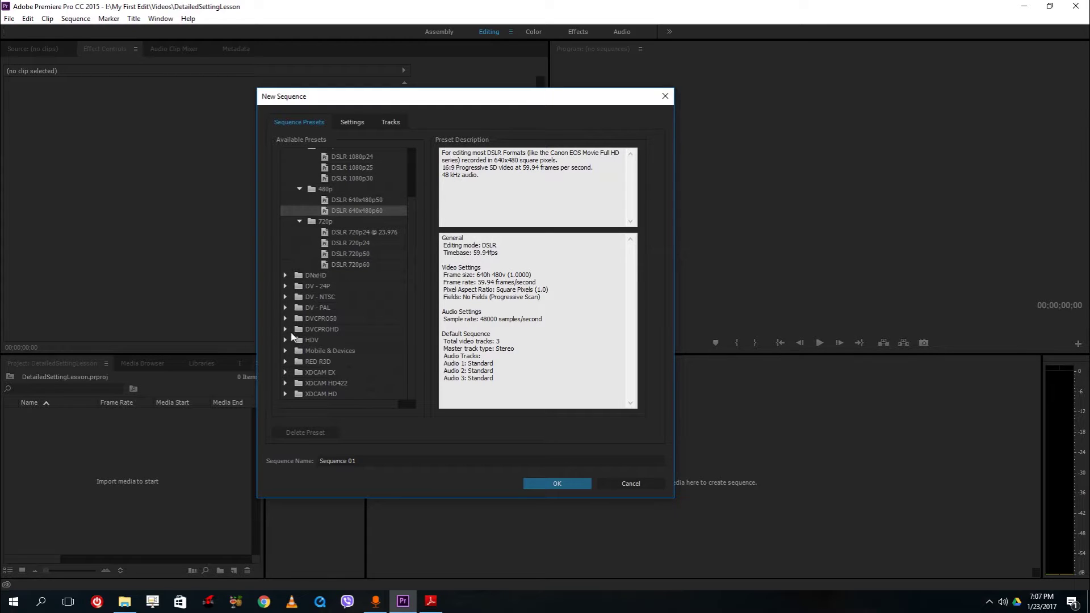
left_click_drag(515, 385, 441, 221)
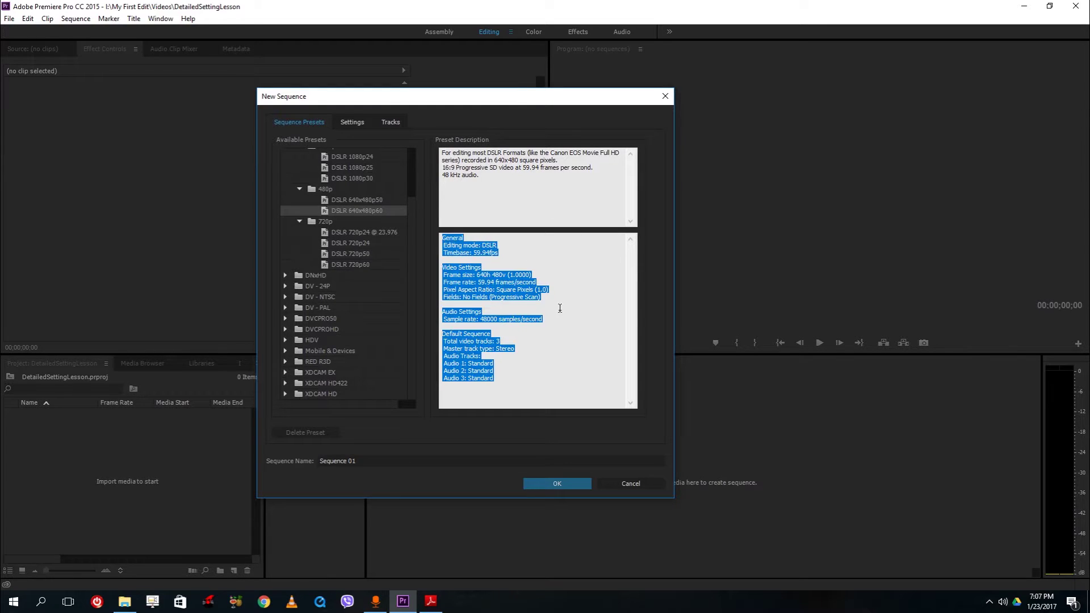
left_click(560, 308)
scroll(338, 270, "up", 2)
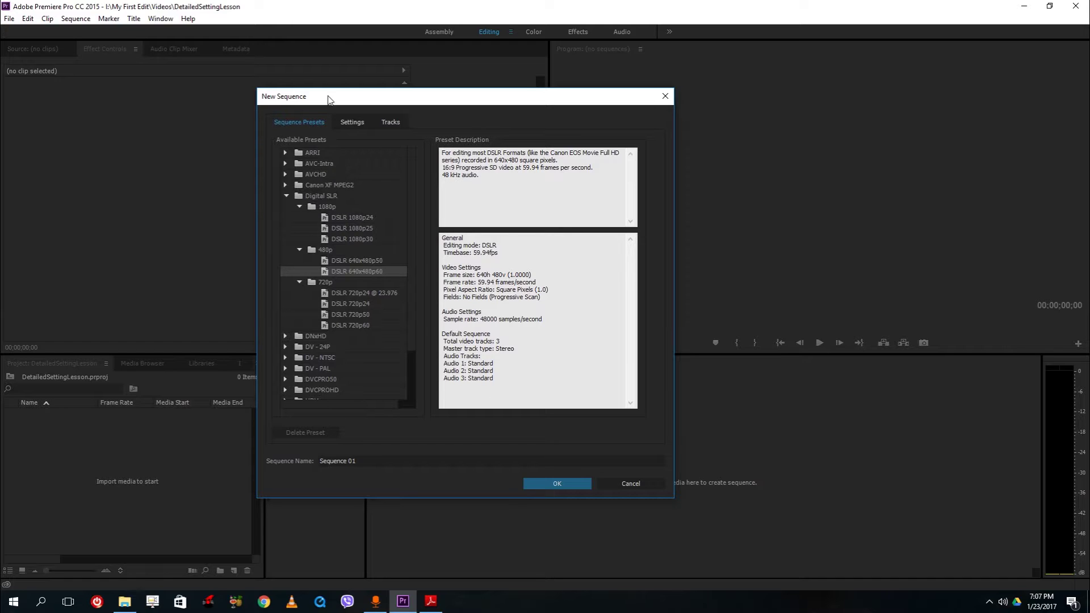
In the new sequence's settings, try the HDV 1080p editing mode with a timebase of 29.97 frames/second.
left_click(351, 122)
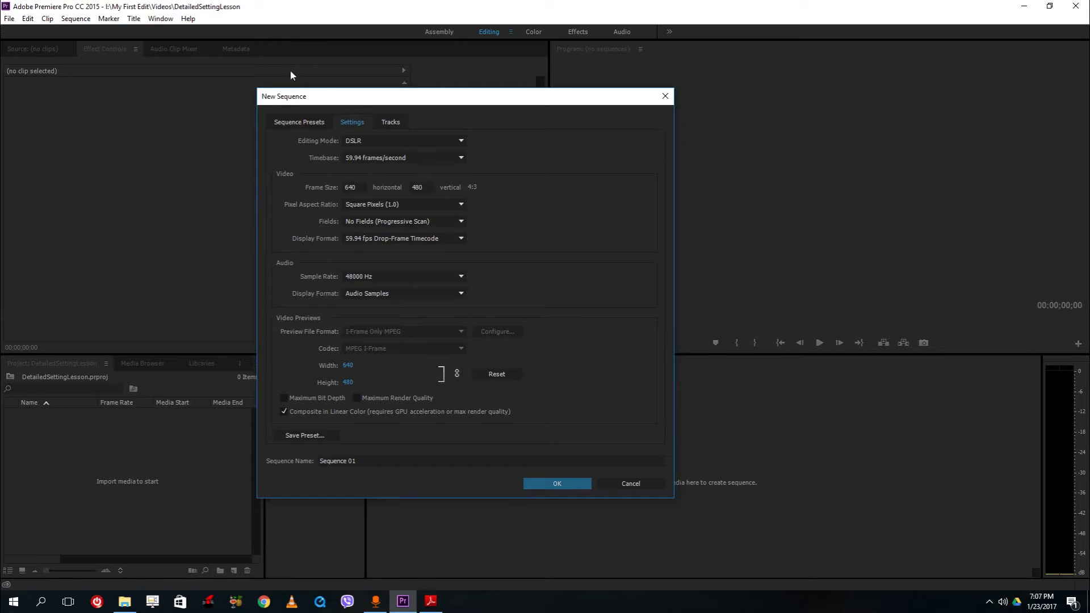
left_click(355, 141)
left_click(357, 143)
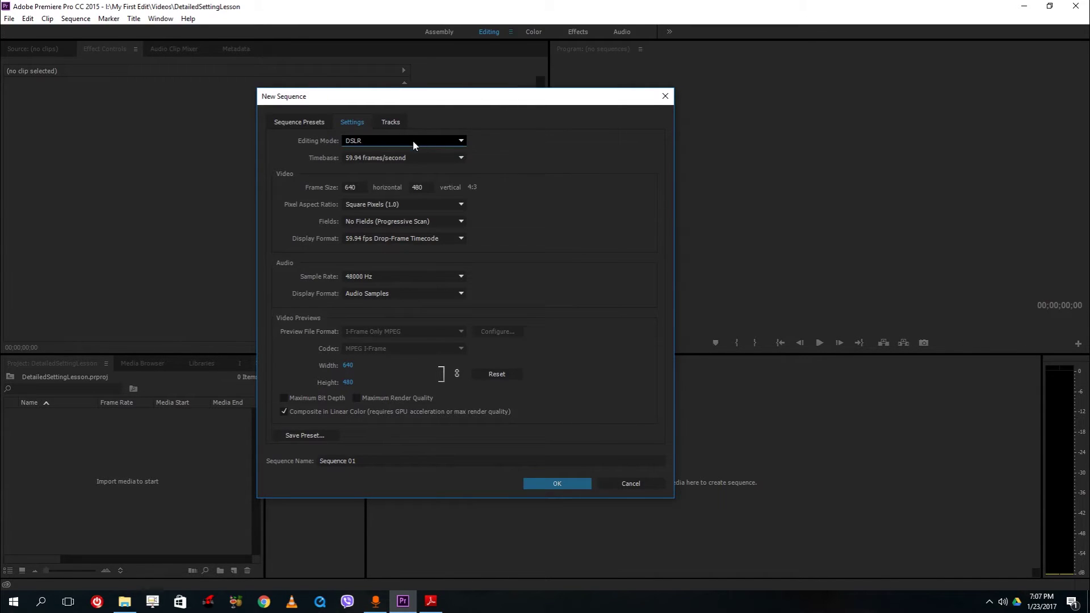
left_click(414, 142)
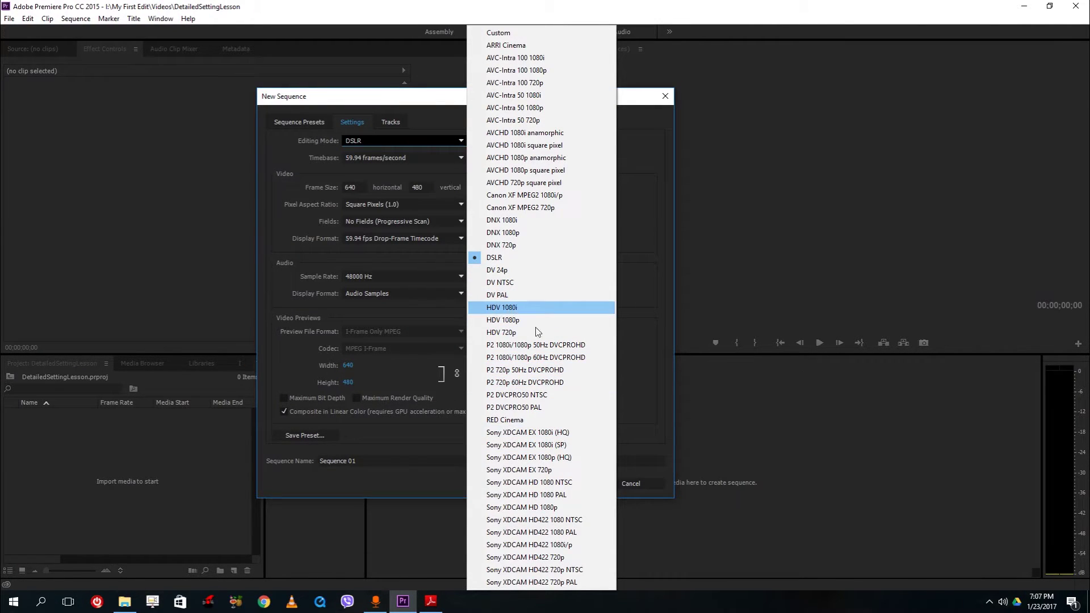
left_click(520, 321)
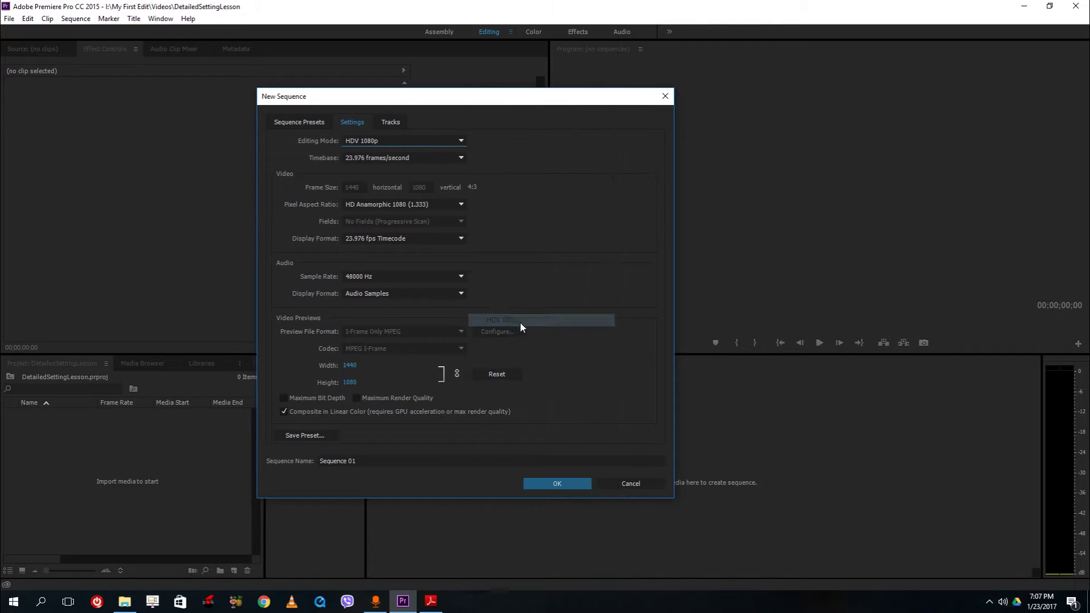
left_click(370, 158)
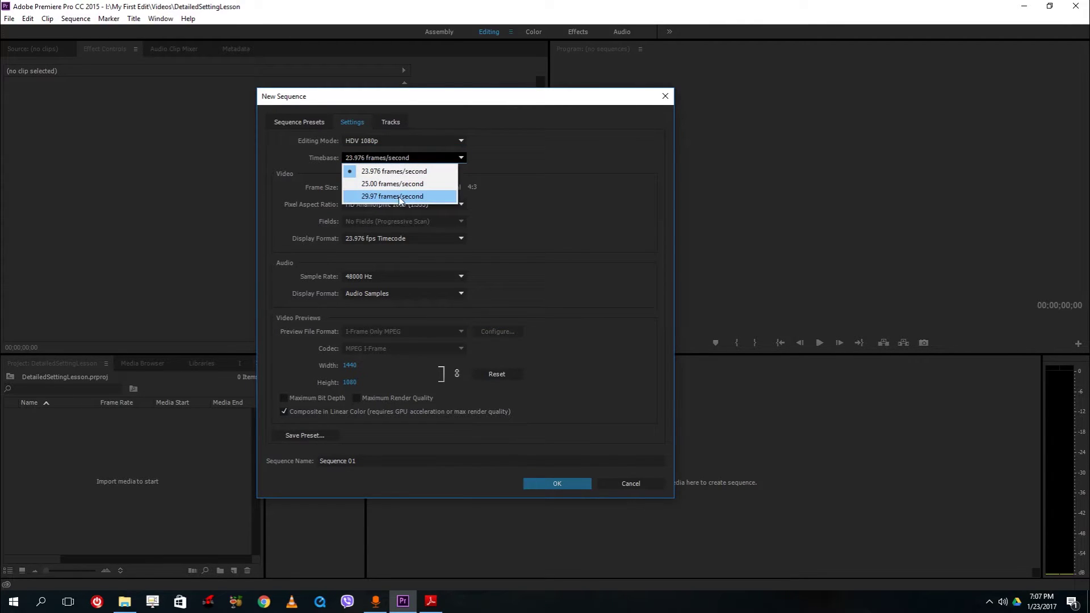
left_click(396, 196)
Try the AVCHD 1080i anamorphic editing mode with a timebase of 29.97 frames/second.
left_click(400, 141)
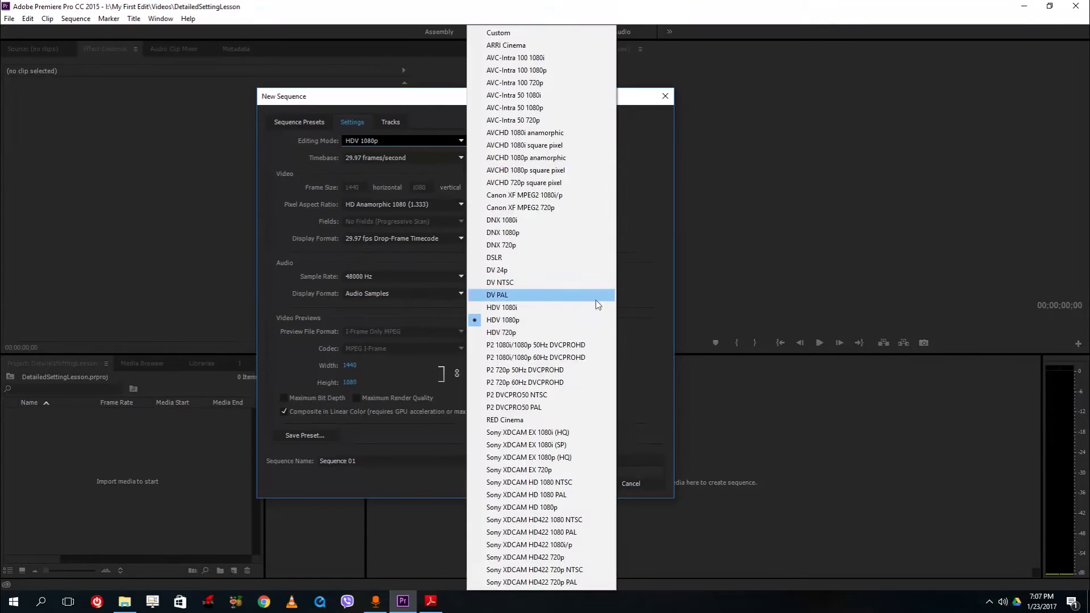
left_click(532, 133)
left_click(384, 159)
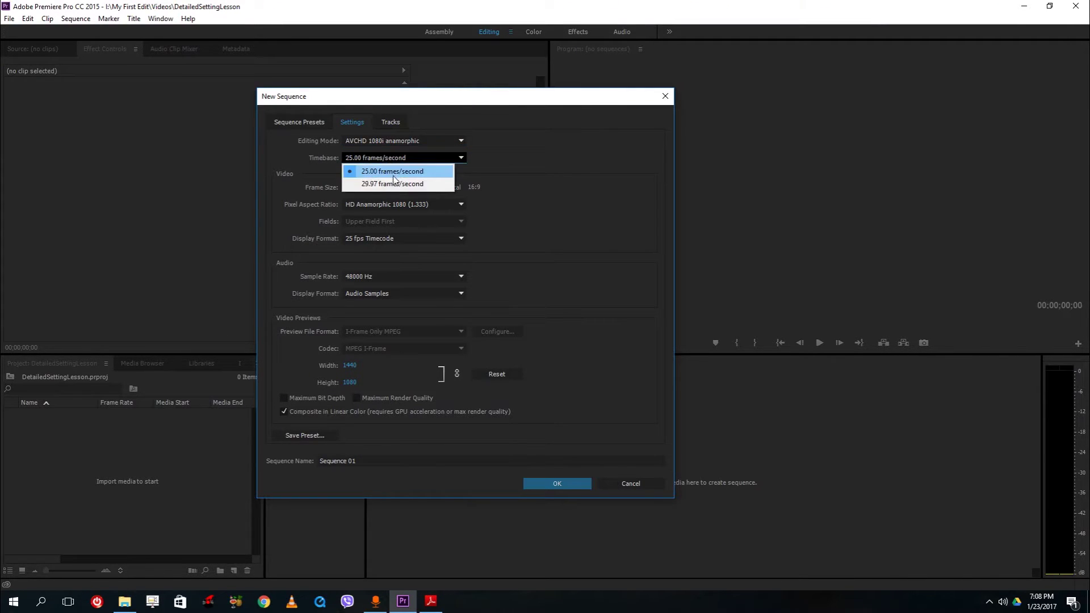
left_click(395, 184)
Set the sequence's editing mode to Custom and its timebase to 60.00 frames/second.
left_click(406, 145)
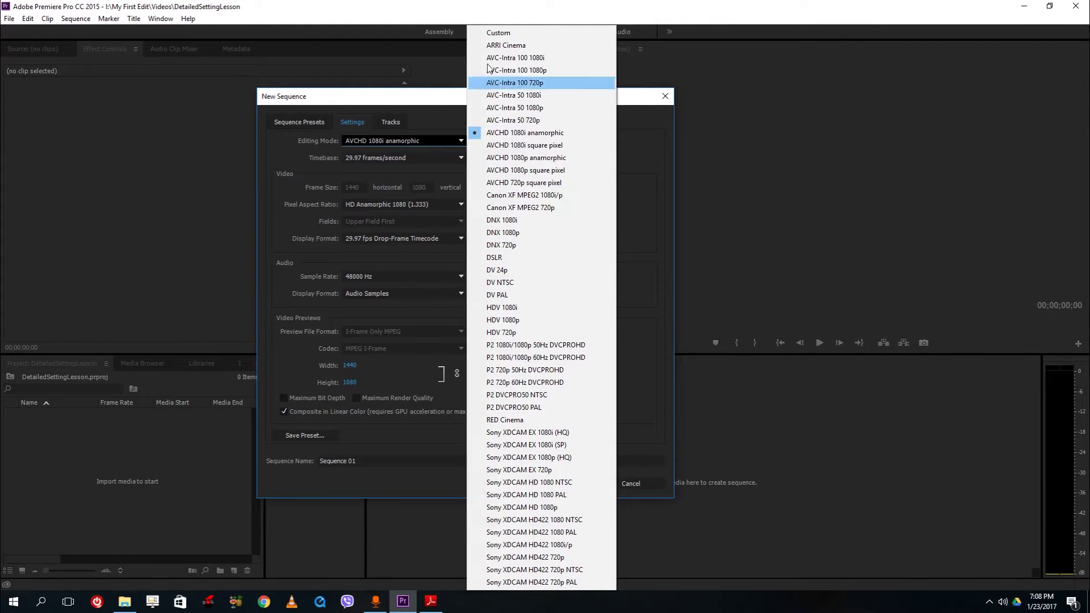
left_click(505, 33)
left_click(369, 160)
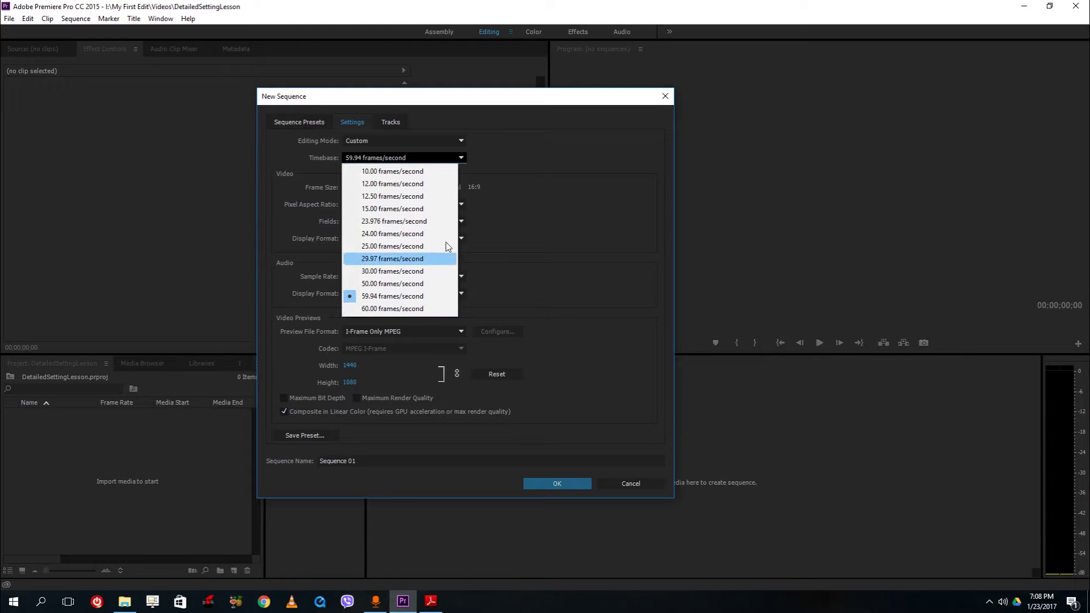
left_click(400, 309)
Set the custom sequence's frame size to 800 horizontal by 800 vertical.
left_click(348, 188)
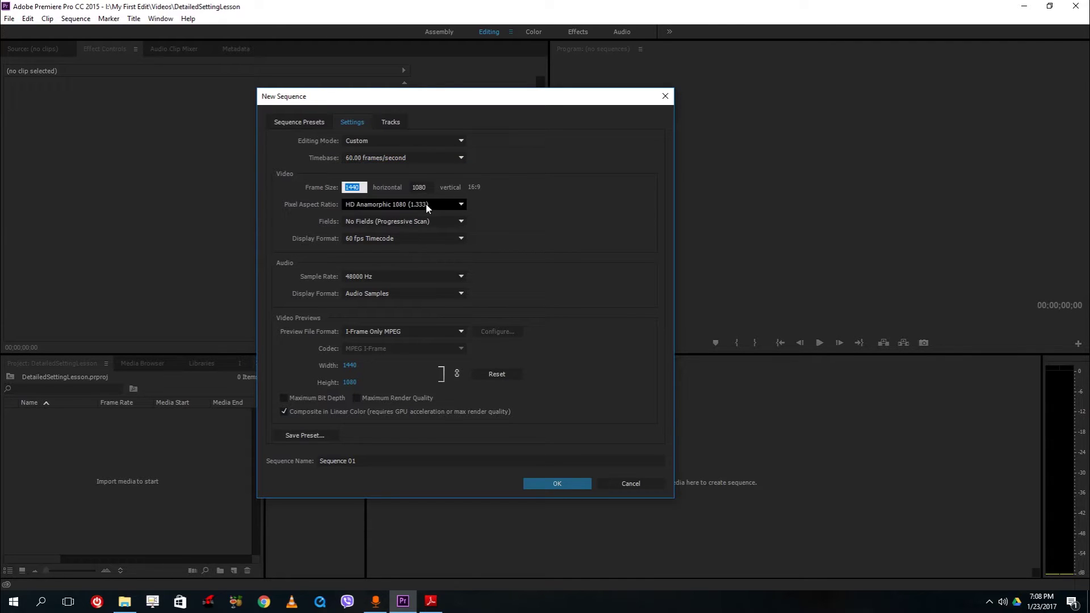
type("391203")
left_click_drag(363, 186, 147, 173)
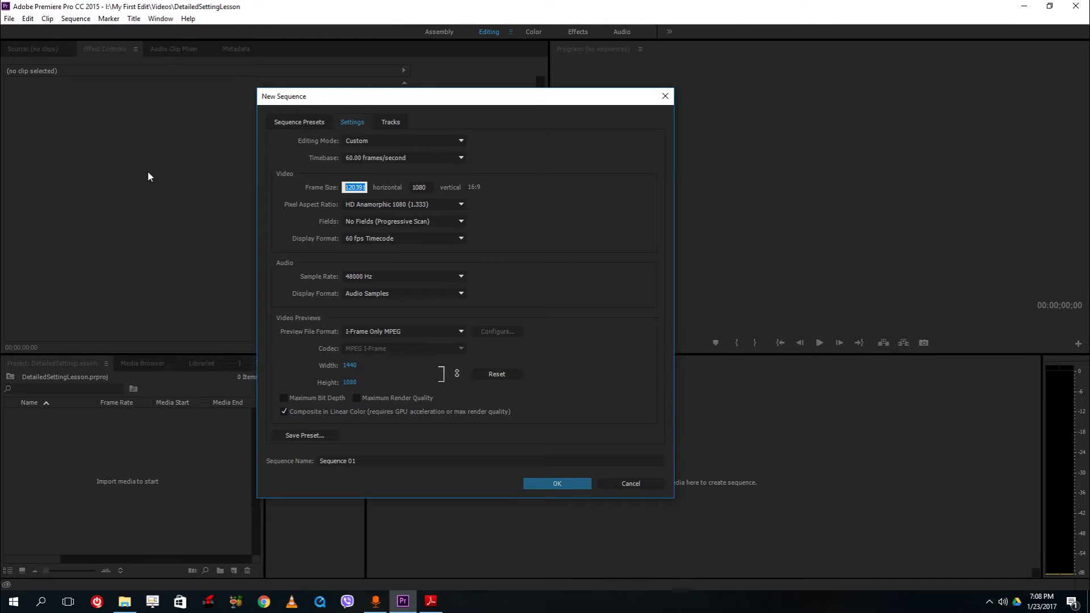
type("1")
type("80")
type("00")
key("BackSpace")
left_click_drag(430, 187, 350, 184)
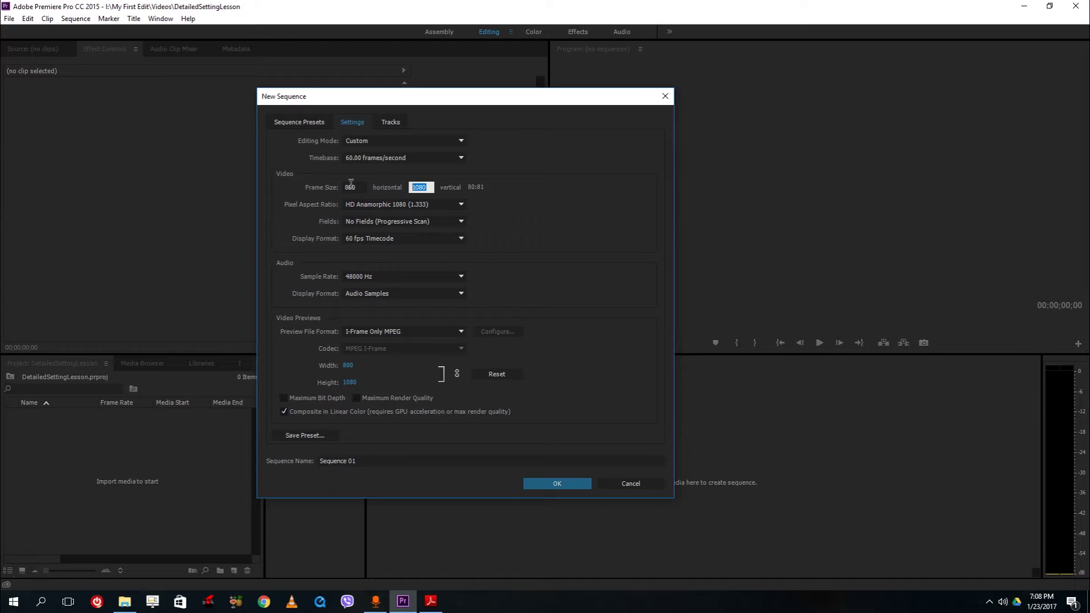
type("800")
left_click(489, 208)
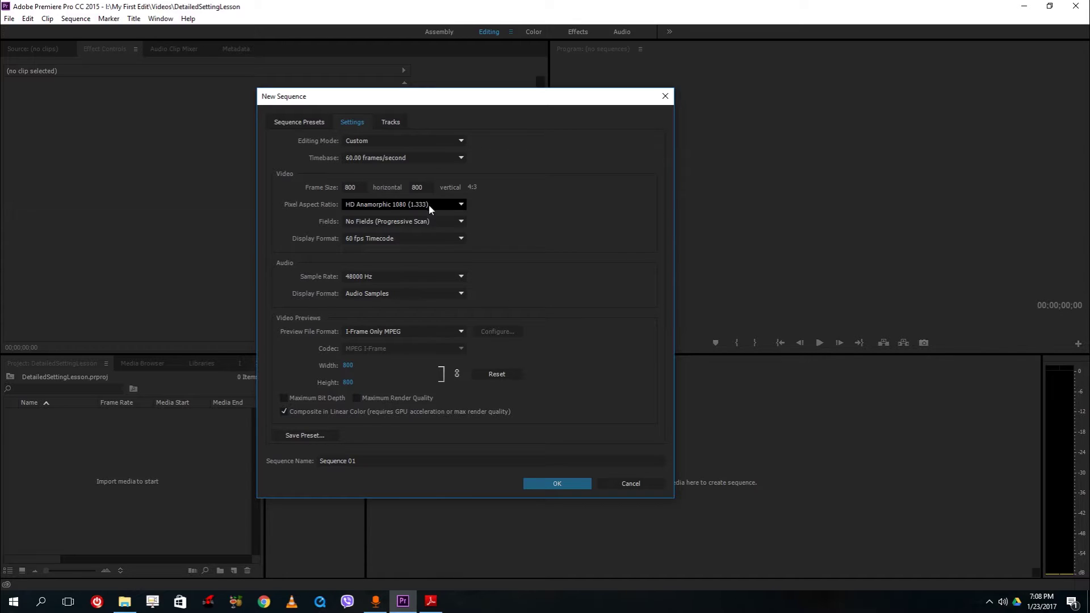
Try Square Pixels (1.0) as the pixel aspect ratio, and set it back to HD Anamorphic 1080 (1.333).
left_click(414, 208)
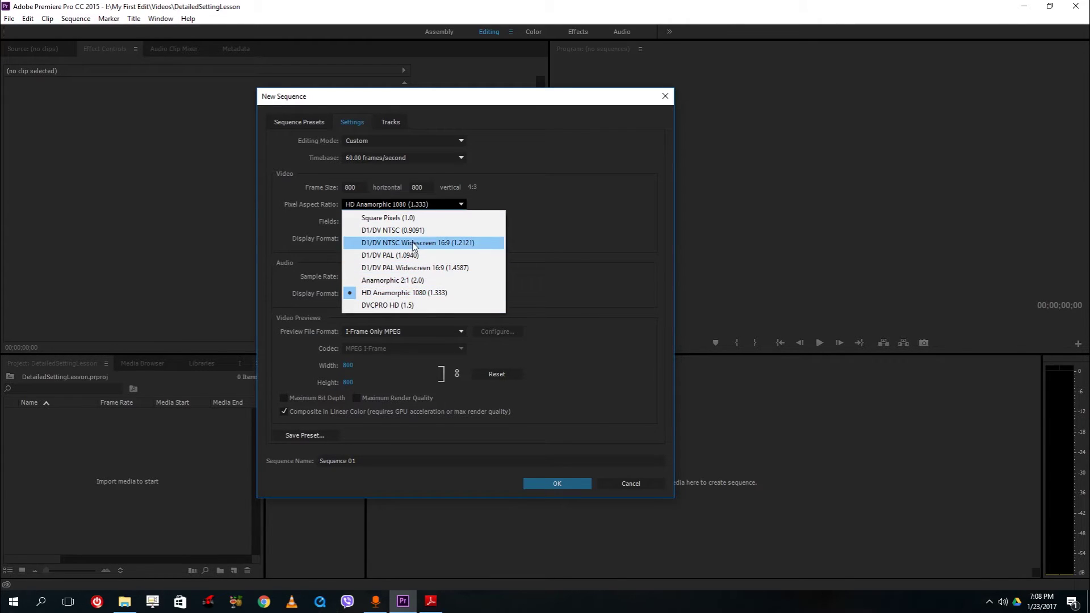
left_click(423, 217)
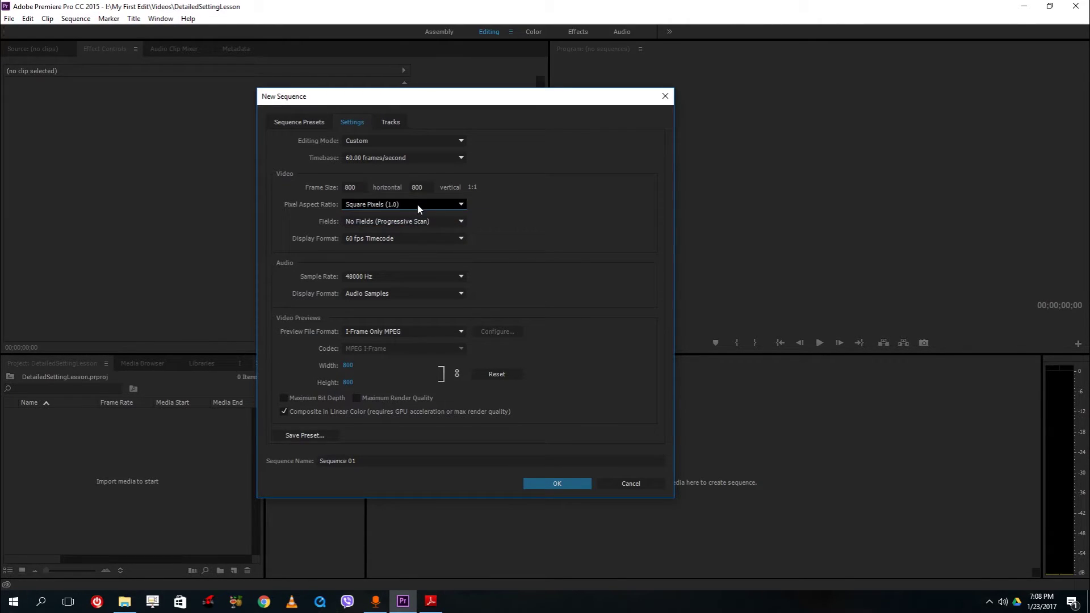
left_click(420, 206)
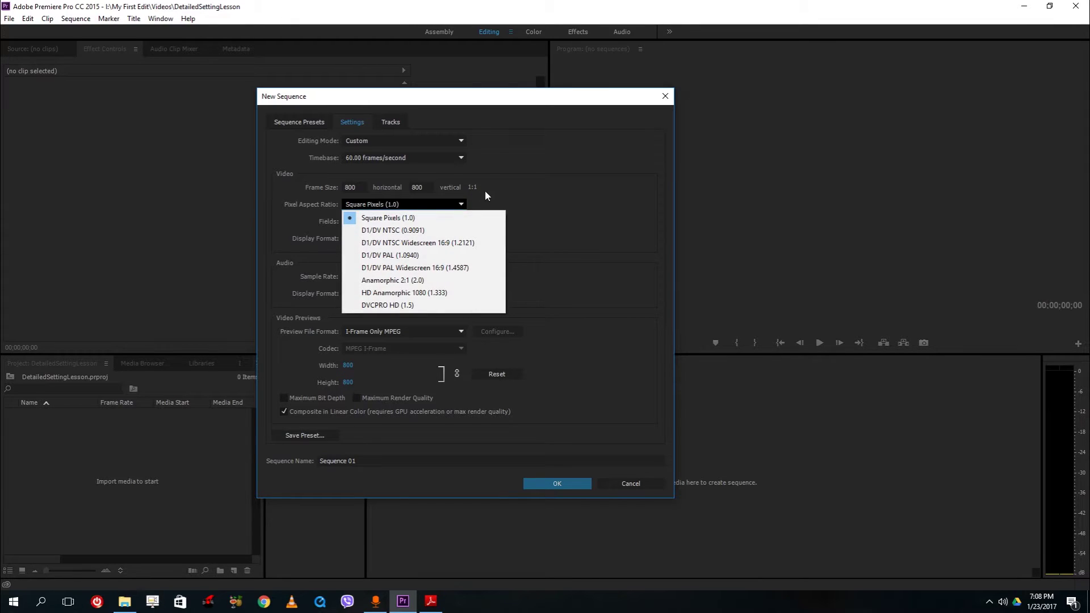
left_click(412, 294)
left_click(437, 206)
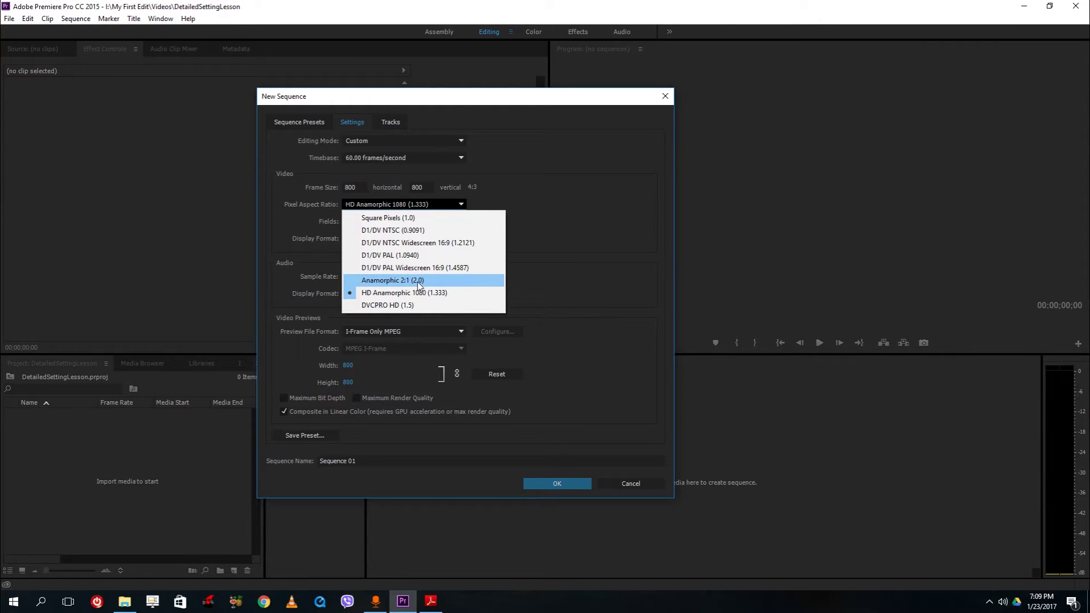
left_click(469, 290)
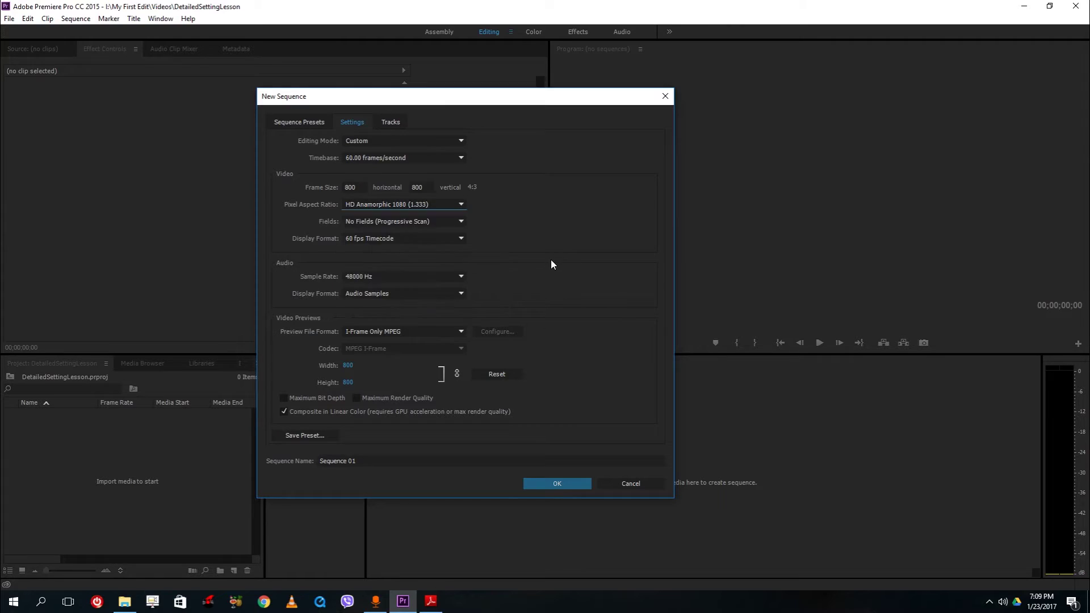
Review the available options for the sequence's fields and video display format, keeping No Fields (Progressive Scan) and 60 fps Timecode.
left_click(383, 221)
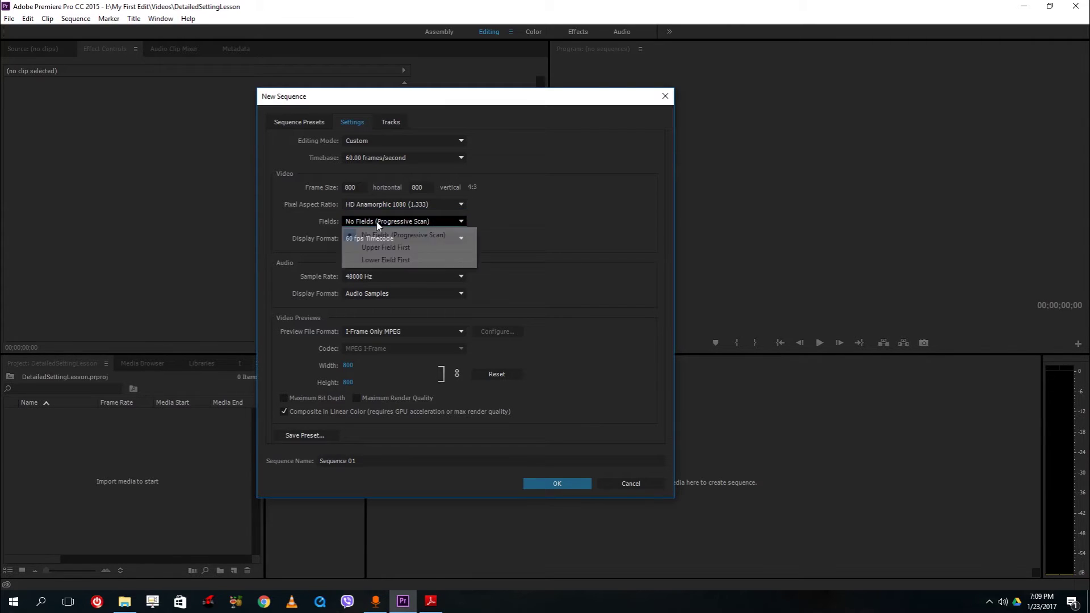
left_click(429, 234)
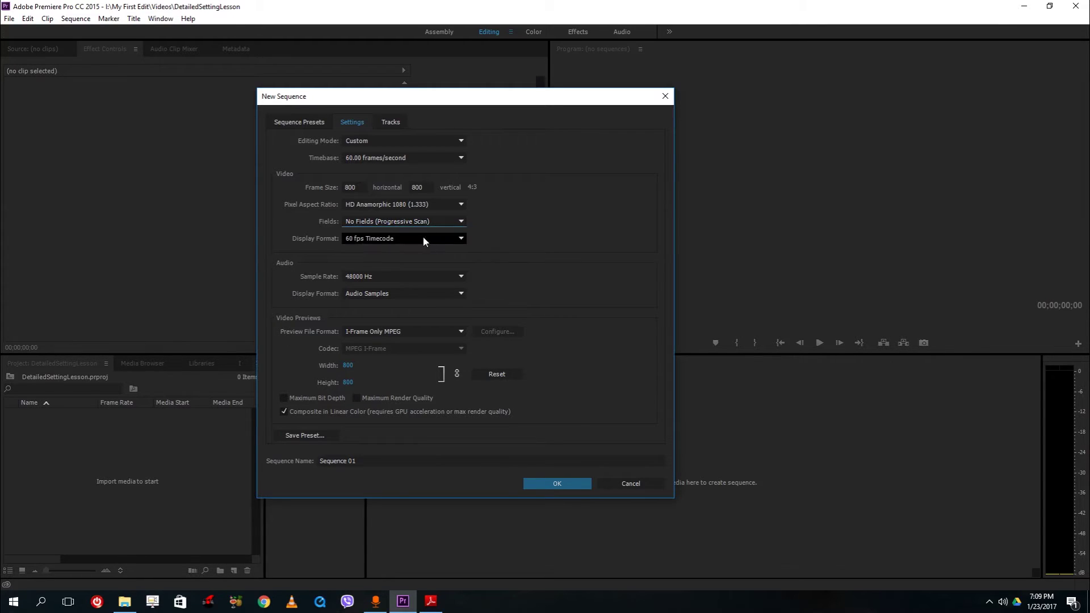
left_click(422, 224)
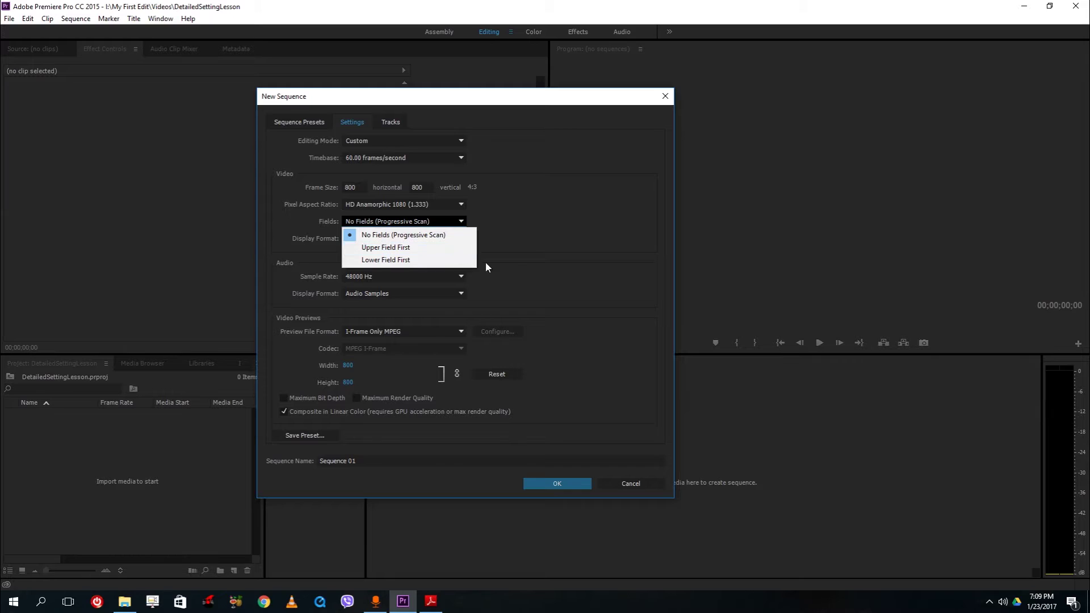
left_click(577, 258)
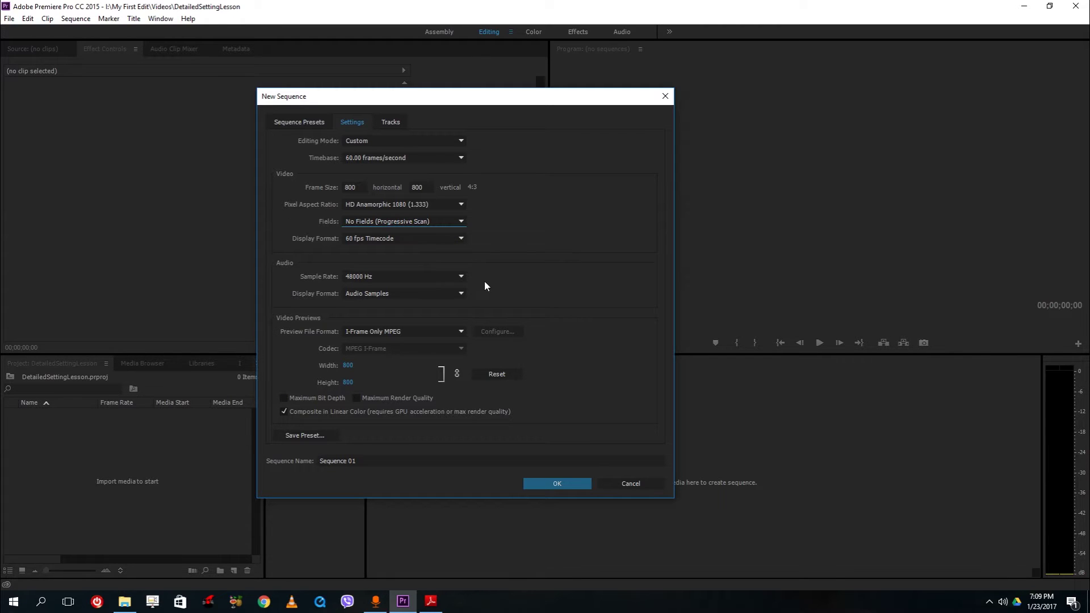
left_click(387, 241)
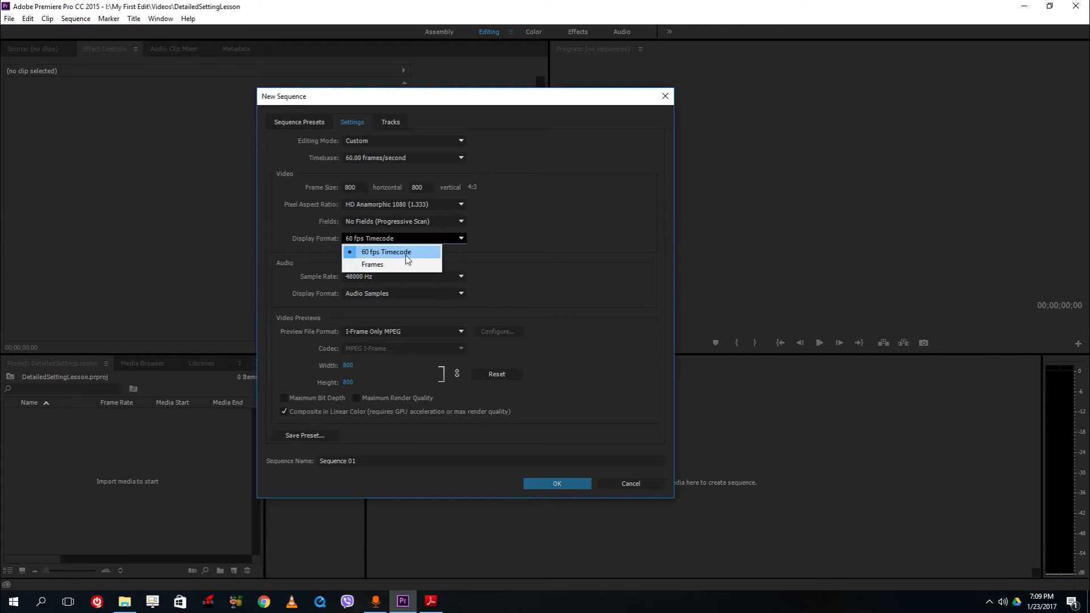
left_click(462, 266)
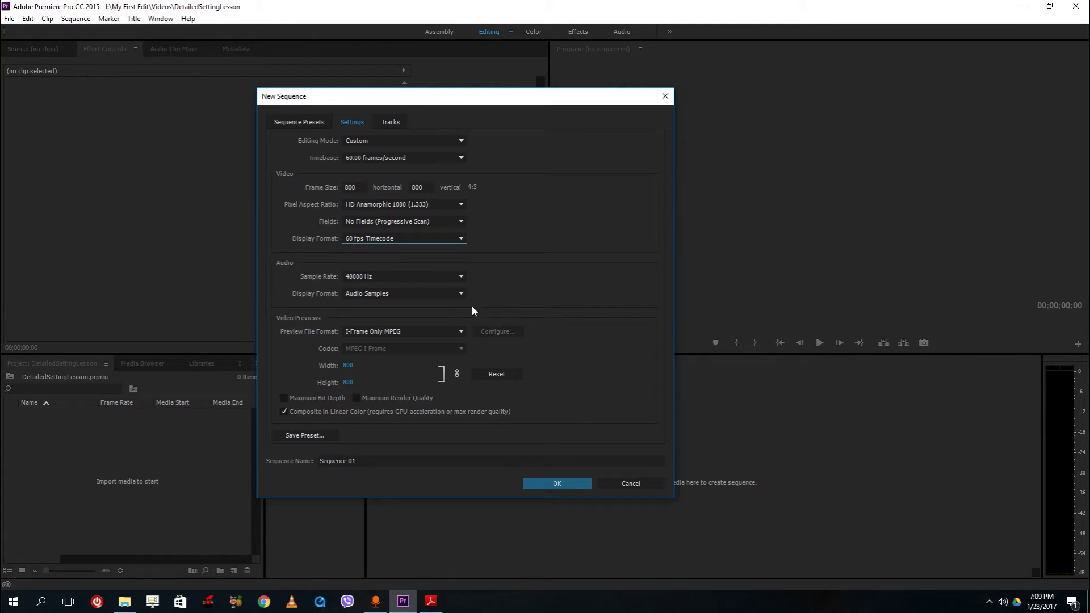
Set the audio sample rate to 96000 Hz and look at the audio display format options.
left_click(440, 276)
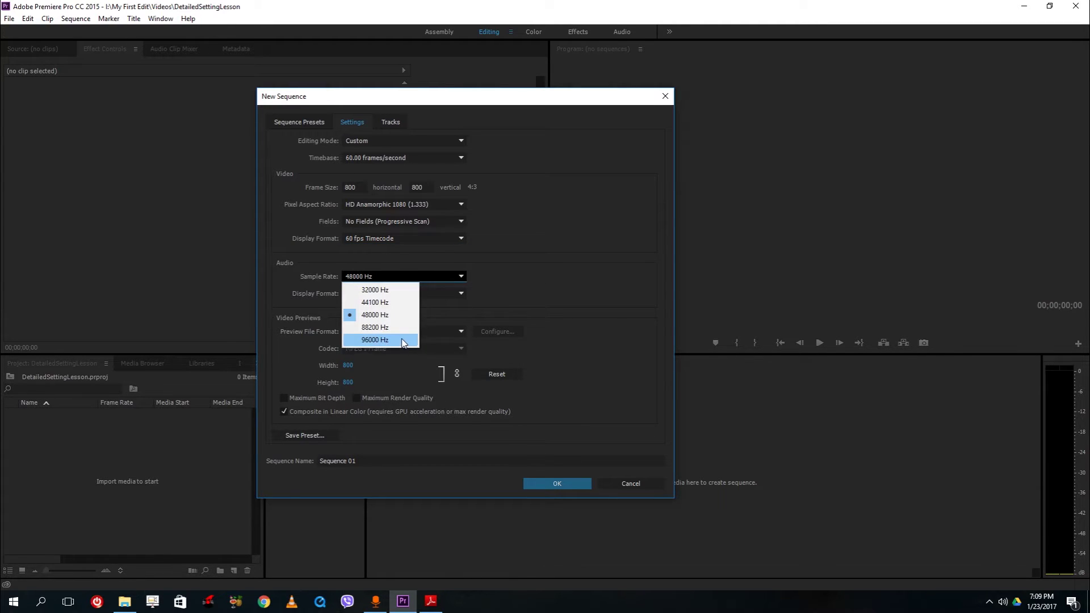
left_click(401, 341)
left_click(408, 299)
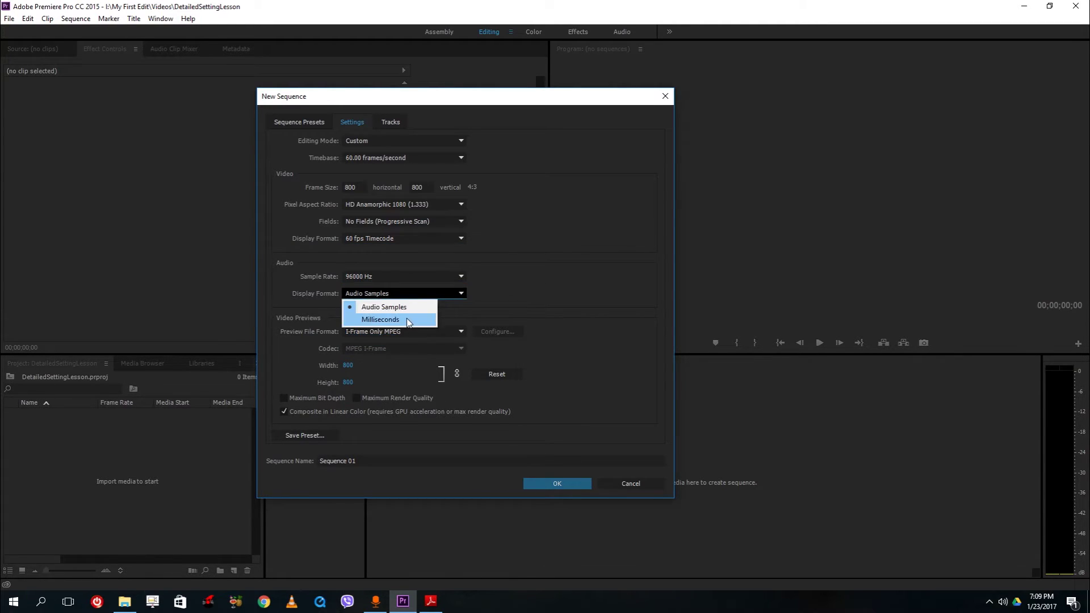
left_click(539, 290)
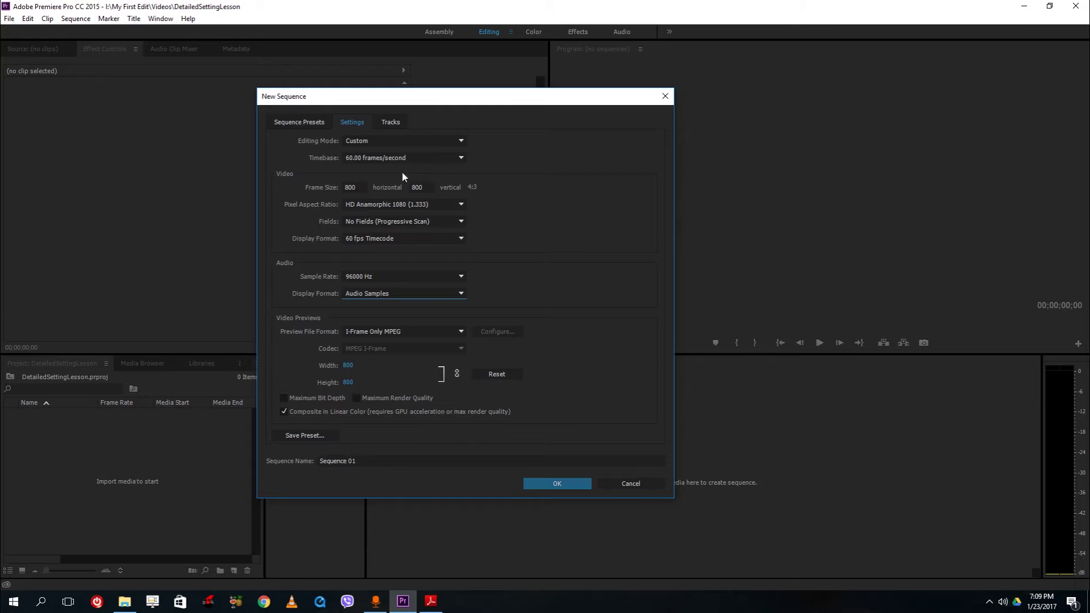
In the sequence's track settings, try the Multichannel audio master and set the master to 5.1.
left_click(391, 123)
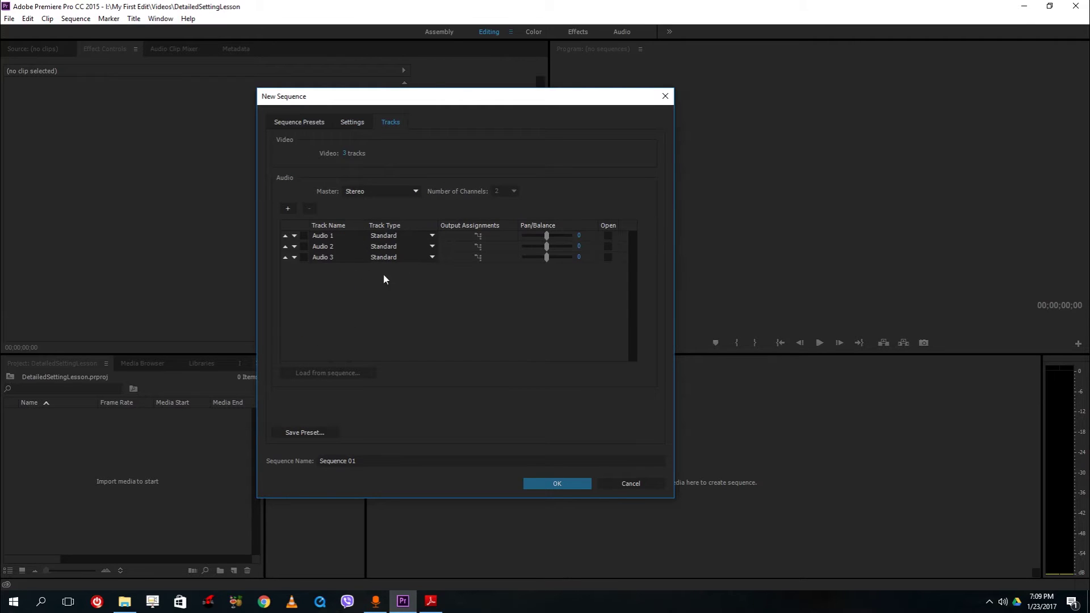
left_click(397, 190)
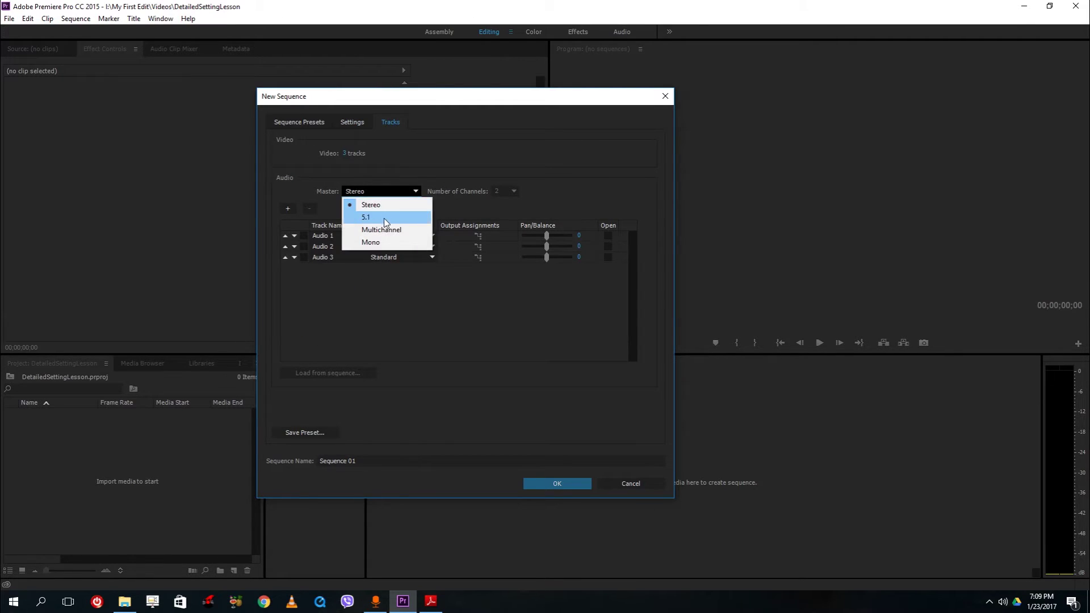
left_click(383, 218)
left_click(385, 196)
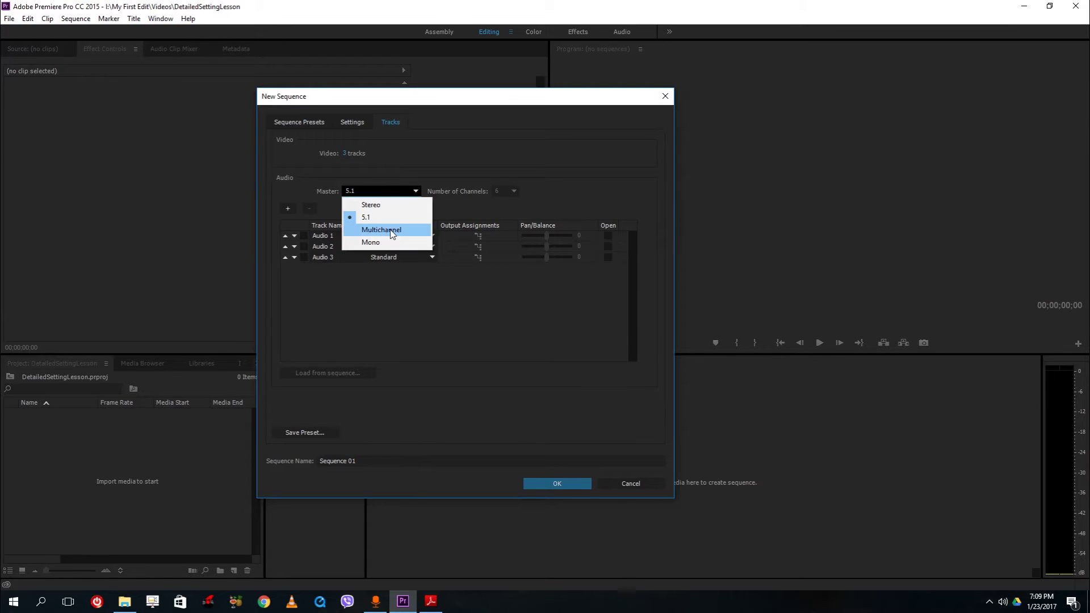
left_click(392, 230)
left_click(396, 192)
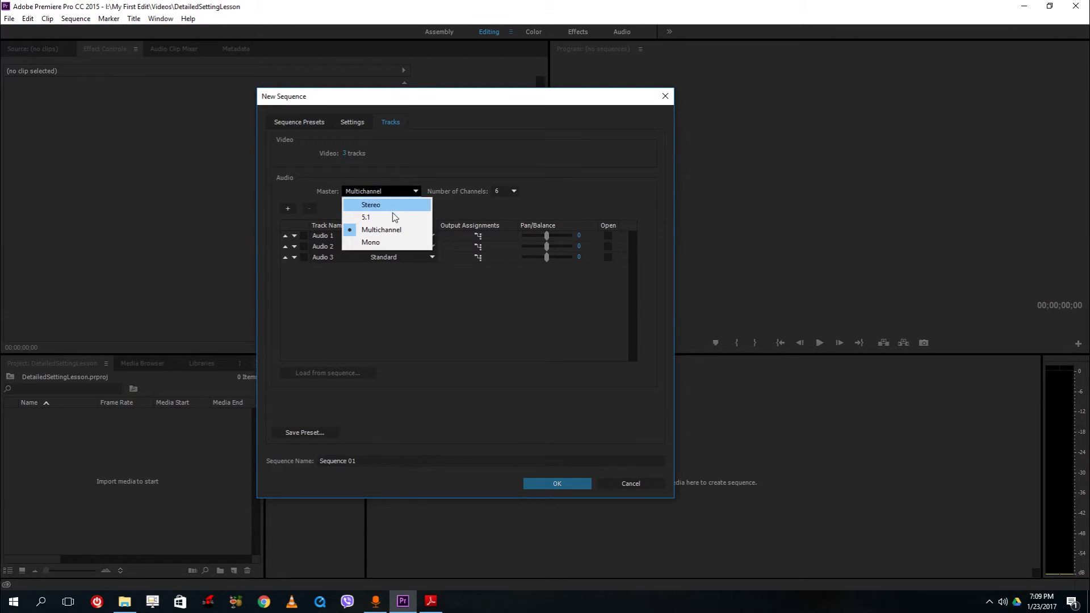
left_click(394, 216)
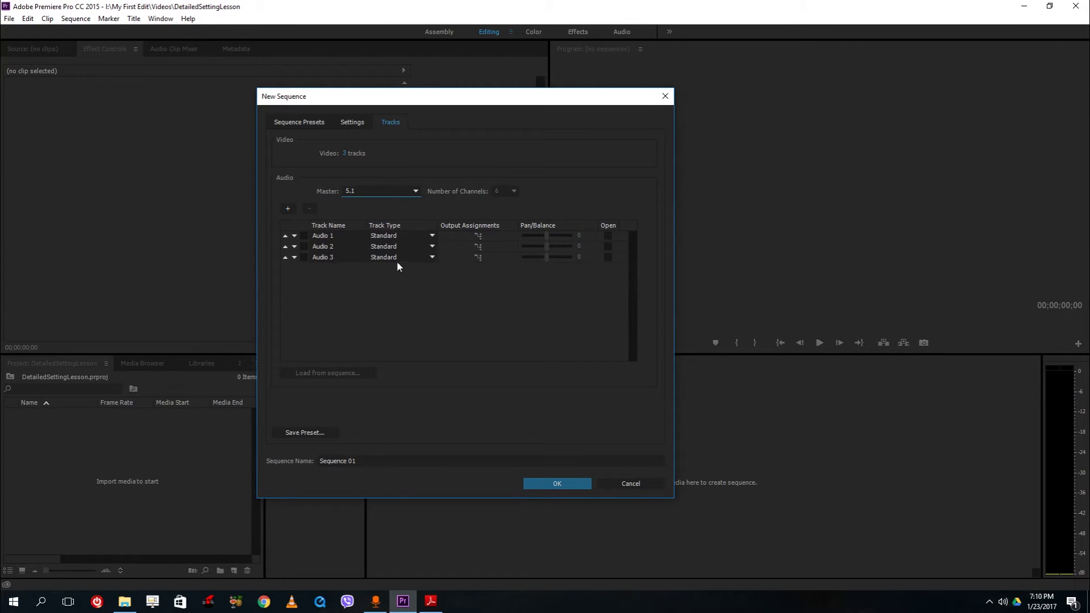
Add eight more standard audio tracks to the new sequence.
left_click(293, 207)
left_click(288, 209)
left_click(288, 208)
left_click(288, 208)
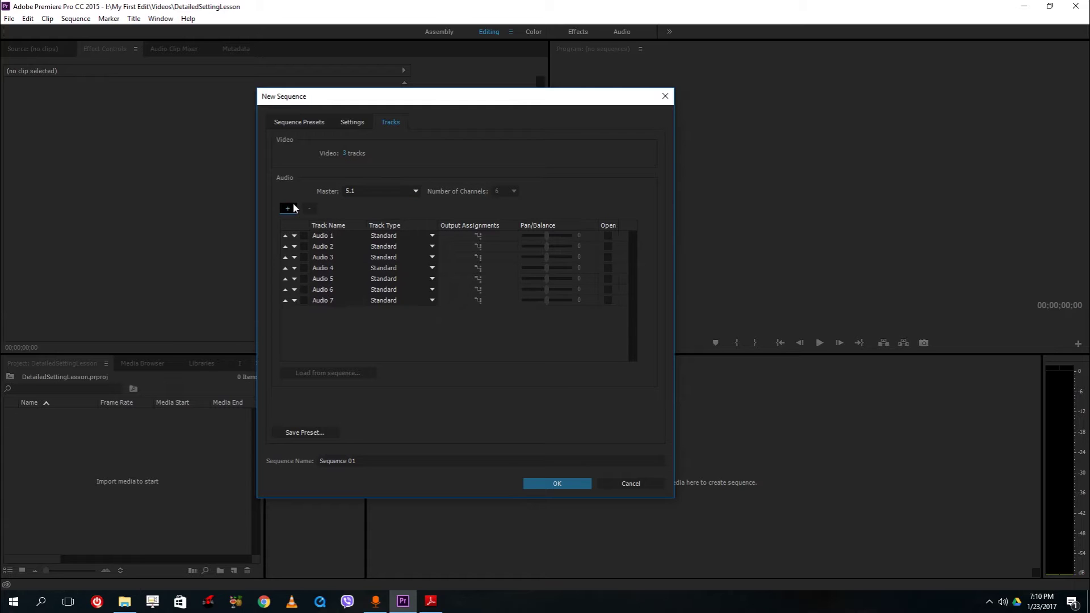
left_click(288, 208)
left_click(288, 208)
left_click(288, 208)
left_click(288, 208)
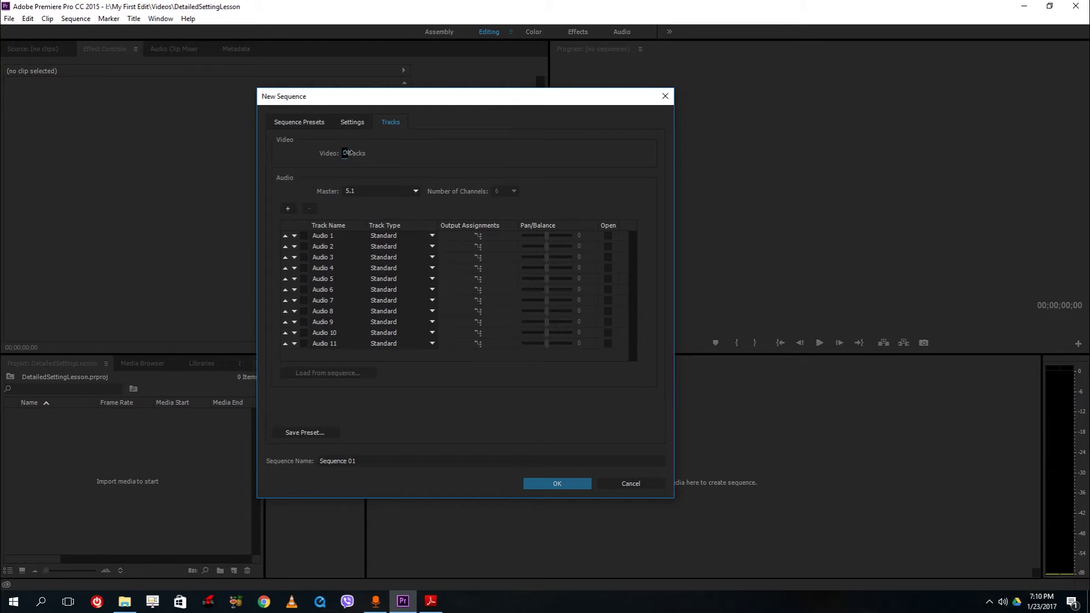
Increase the number of video tracks and create the sequence with the name Sequence 01.
left_click_drag(344, 153, 437, 161)
left_click(553, 481)
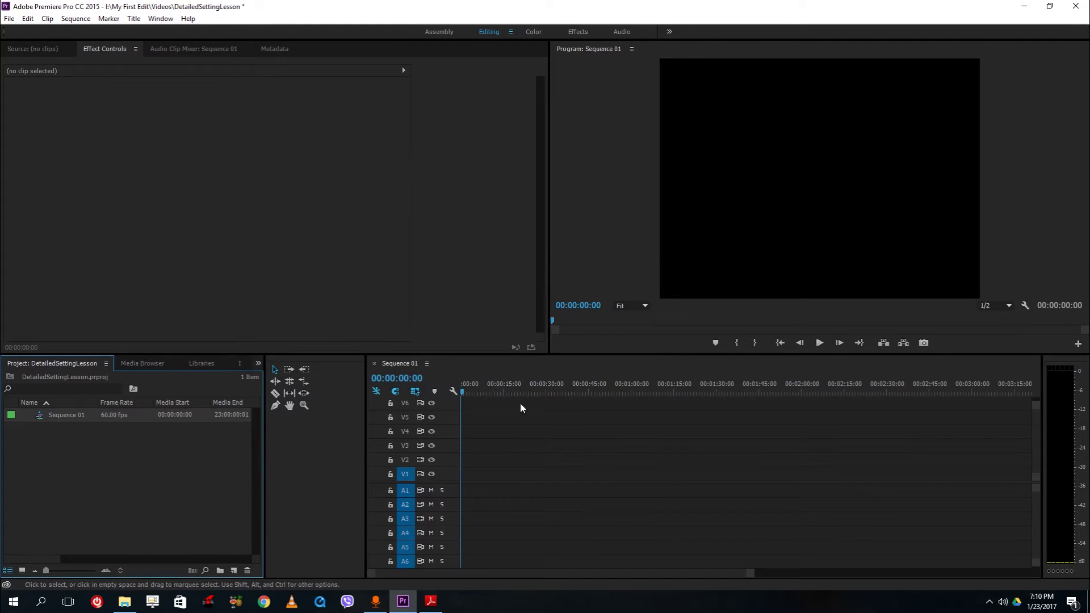
Scrub the empty timeline to about 00:00:42:24 and look over the project's contents.
left_click_drag(521, 384, 582, 372)
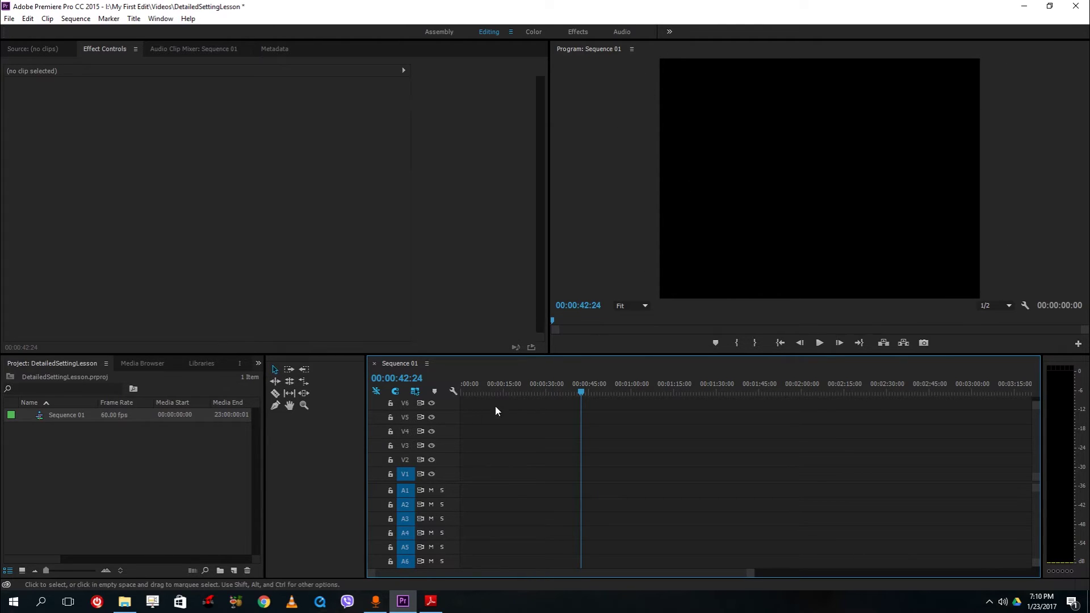
left_click(141, 362)
left_click(20, 363)
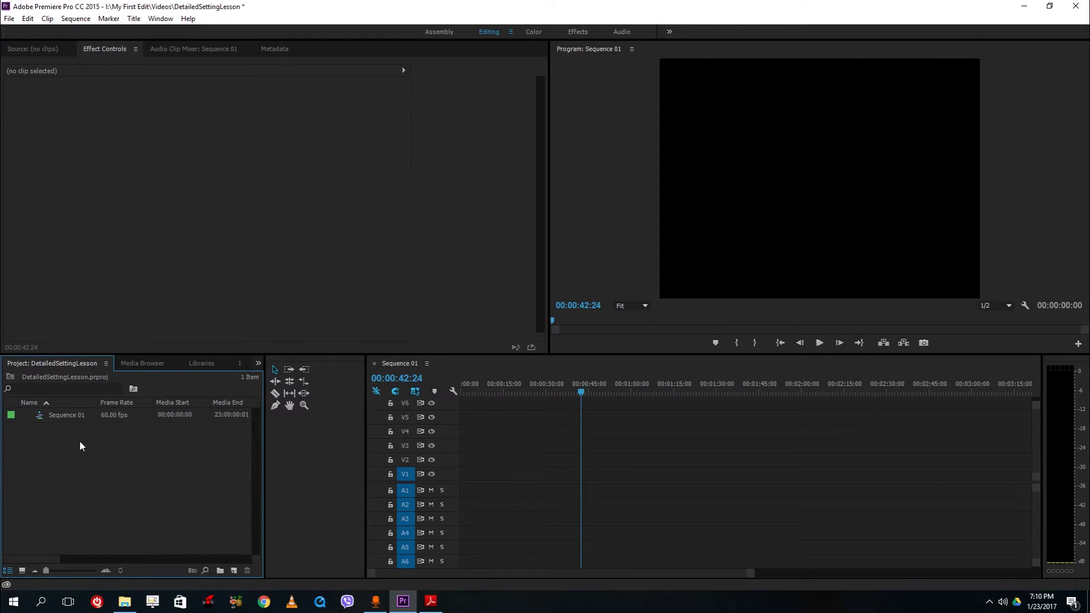
Open the recent project My_FirstEdit_1_Lesson14 in place of the current one.
left_click(9, 18)
mouse_move(83, 56)
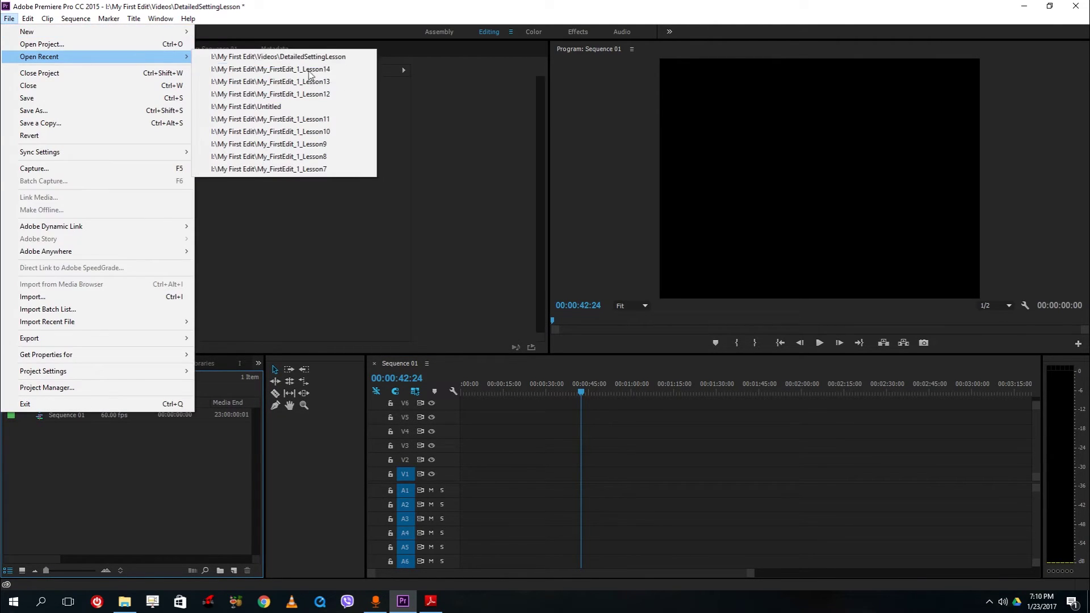
left_click(341, 79)
left_click(561, 310)
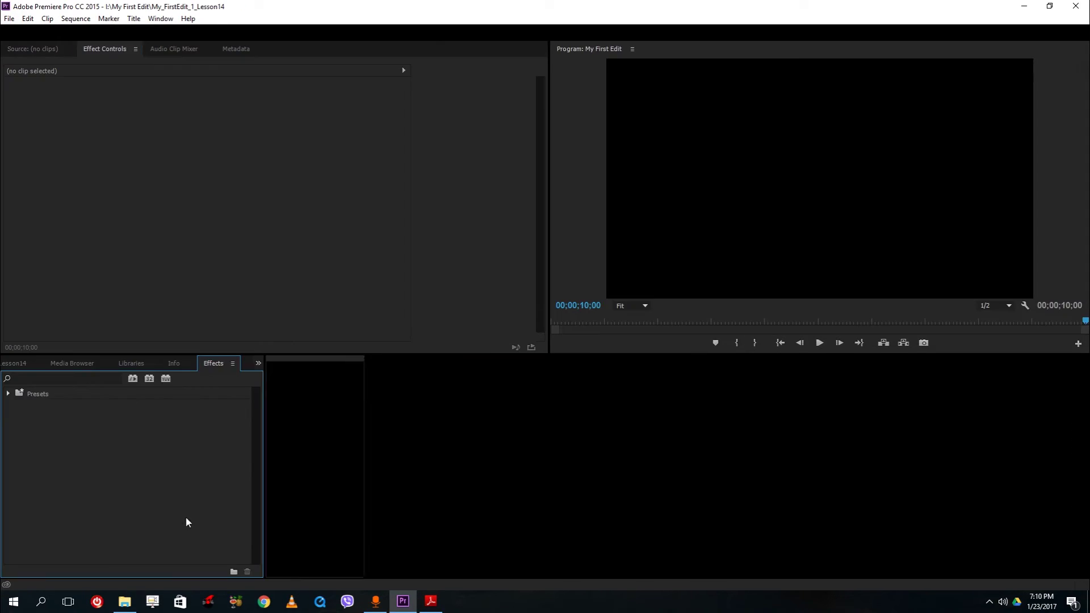
Expand the Videos bin in the project and compare the frame rates of its clips.
left_click(26, 361)
scroll(101, 542, "down", 5)
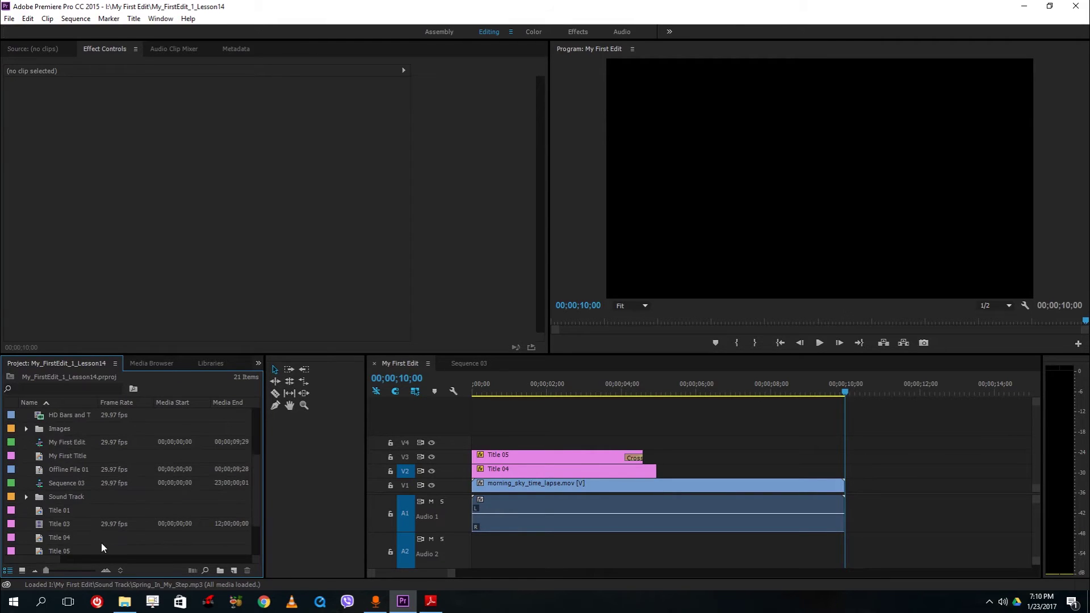
left_click(26, 537)
scroll(111, 523, "down", 2)
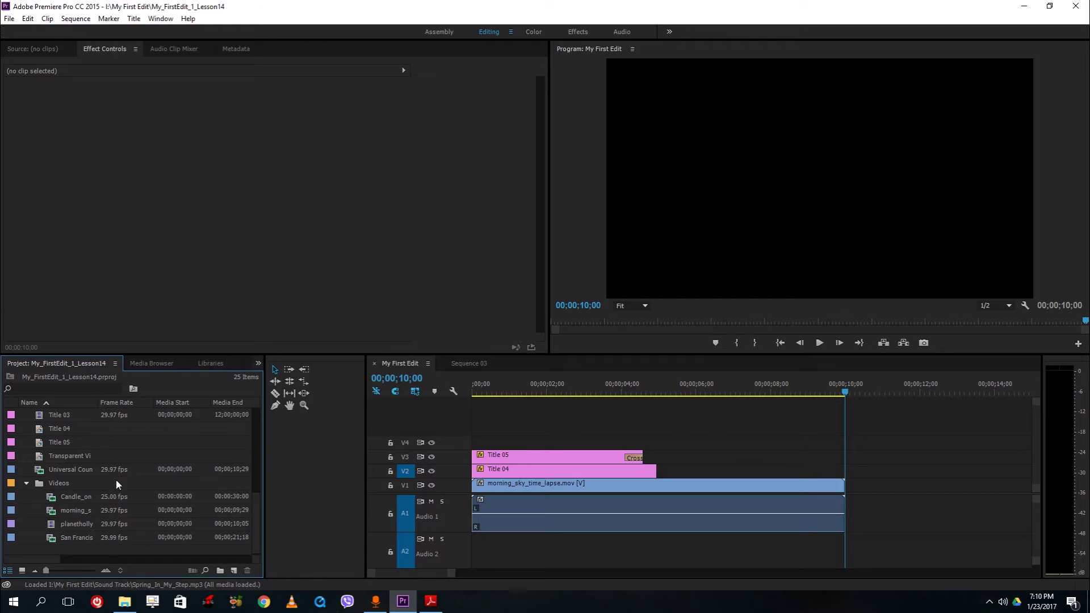
left_click(111, 514)
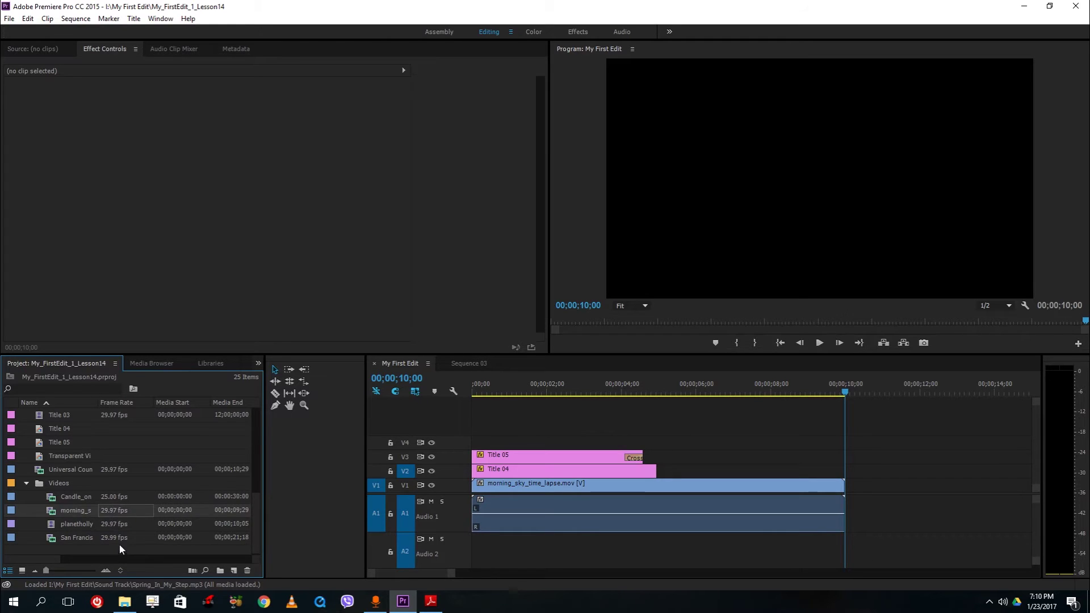
left_click(116, 540)
View the properties of the Candle_on_greenscreenmov.mp4 clip and check its image size.
right_click(79, 499)
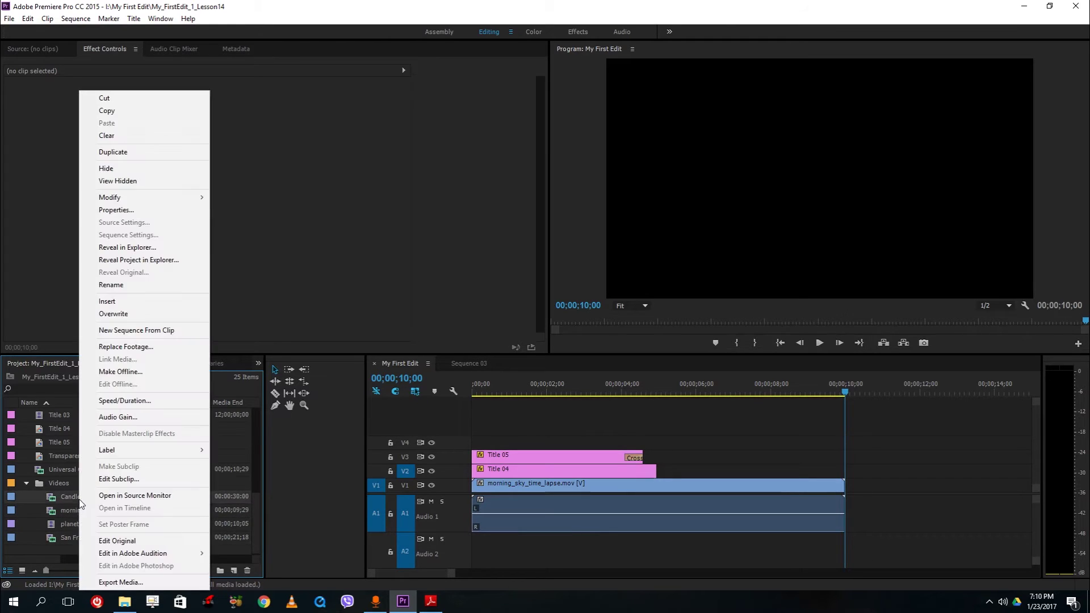
left_click(83, 497)
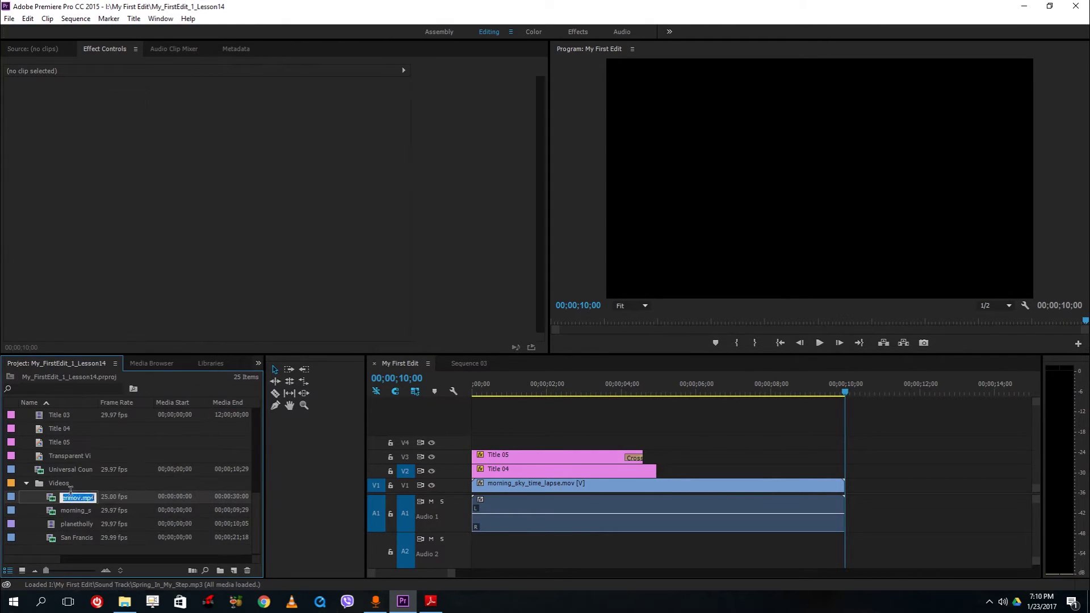
right_click(86, 504)
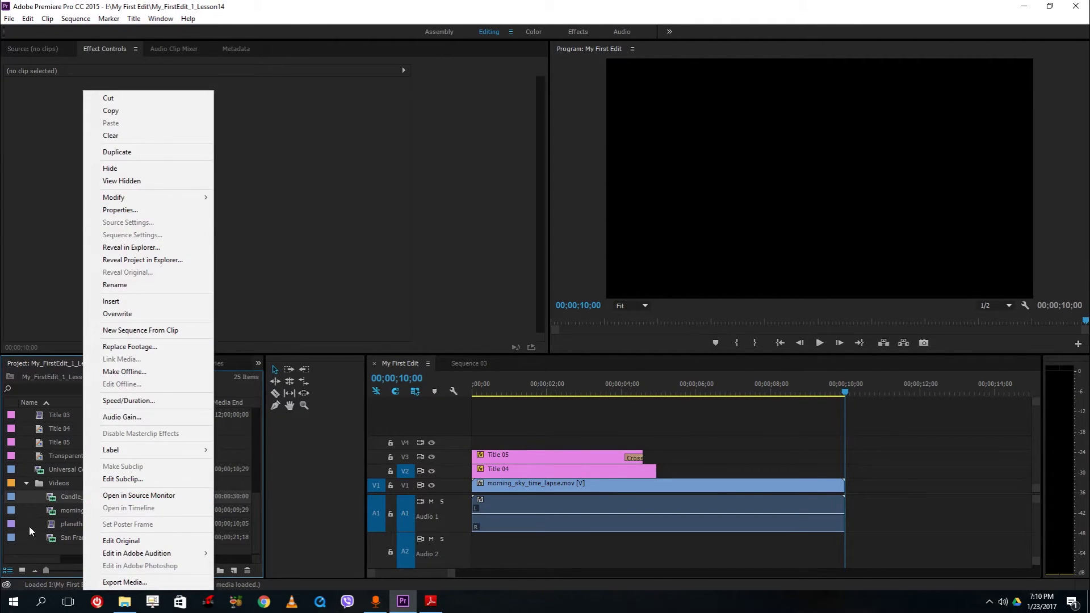
left_click(121, 210)
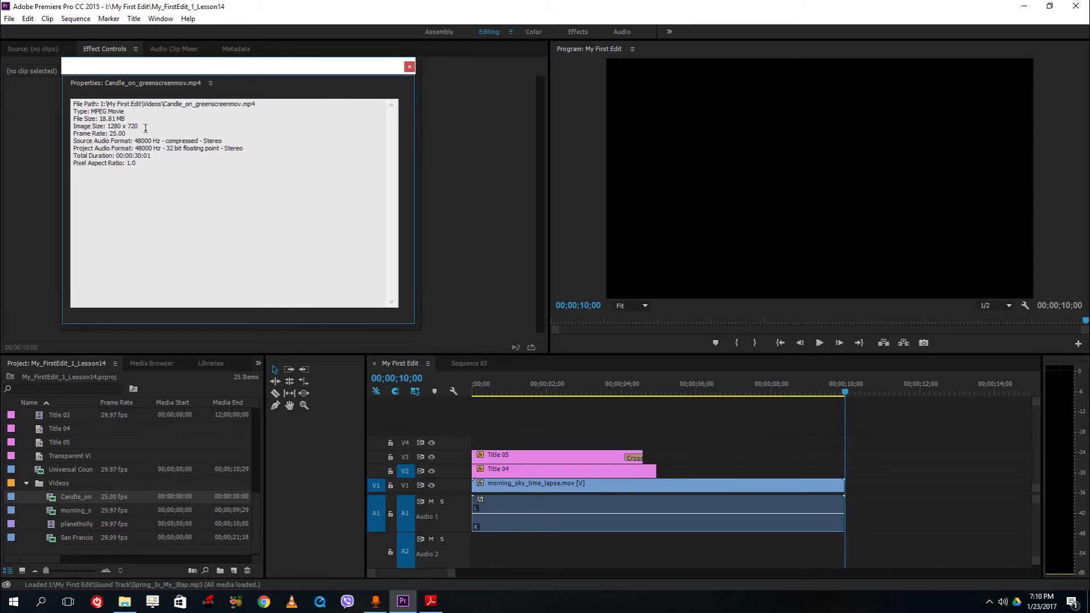
left_click_drag(109, 125, 140, 124)
left_click(408, 66)
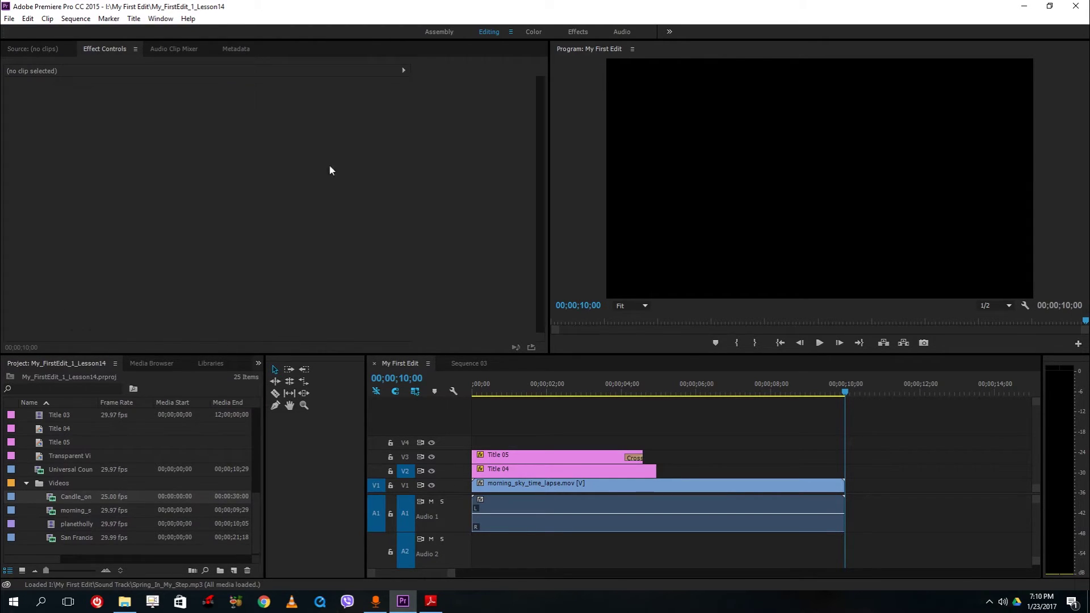
View the properties of the San Francisco Townhouses.mp4 clip and check its image size and frame rate.
right_click(82, 539)
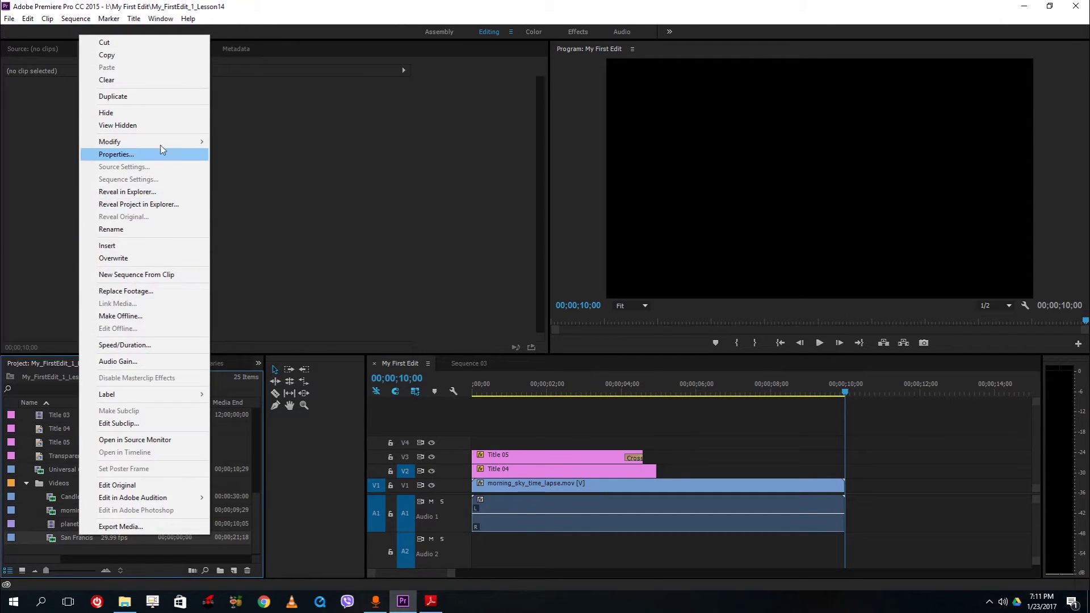
left_click(145, 157)
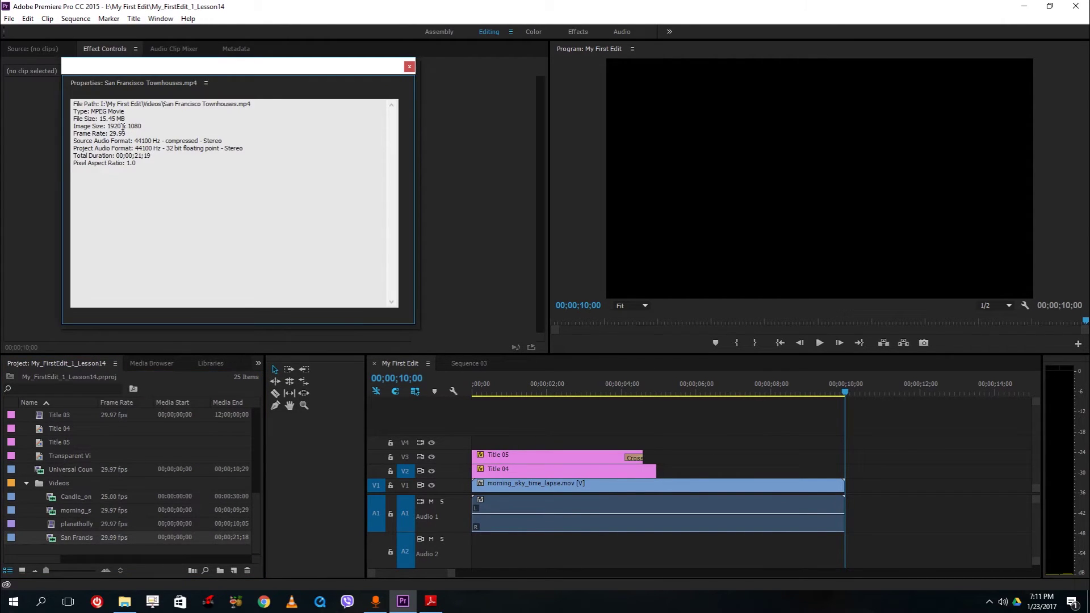
left_click_drag(107, 125, 148, 126)
left_click(114, 129)
left_click(407, 67)
Reopen the San Francisco Townhouses.mp4 properties and examine the image size, source and project audio formats, and pixel aspect ratio.
right_click(62, 542)
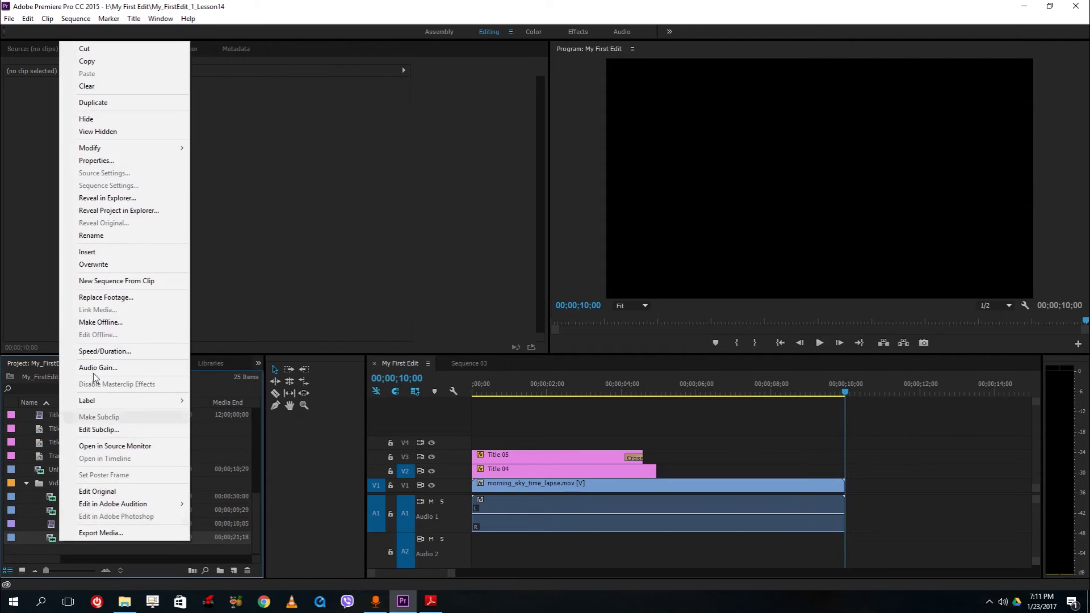
left_click(118, 165)
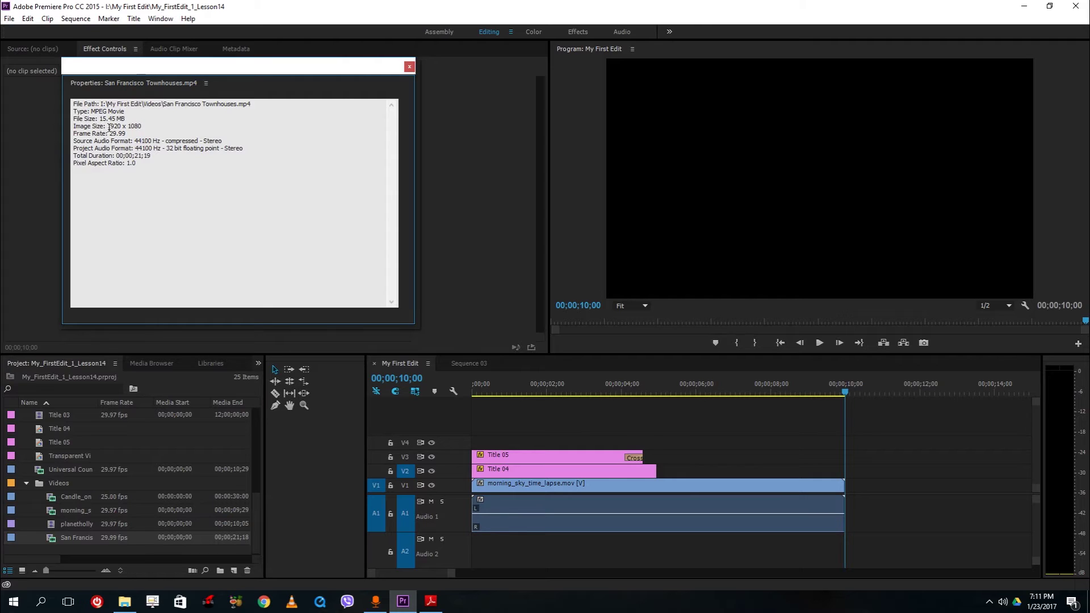
mouse_move(108, 128)
left_mouse_down()
mouse_move(80, 126)
mouse_move(117, 119)
mouse_move(113, 133)
mouse_move(127, 132)
left_mouse_up()
double_click(133, 126)
left_click(125, 137)
left_click(189, 148)
left_click_drag(134, 141, 144, 146)
left_click(174, 155)
left_click_drag(135, 140, 177, 140)
left_click_drag(132, 151, 227, 143)
left_click(234, 149)
double_click(128, 164)
left_click(409, 68)
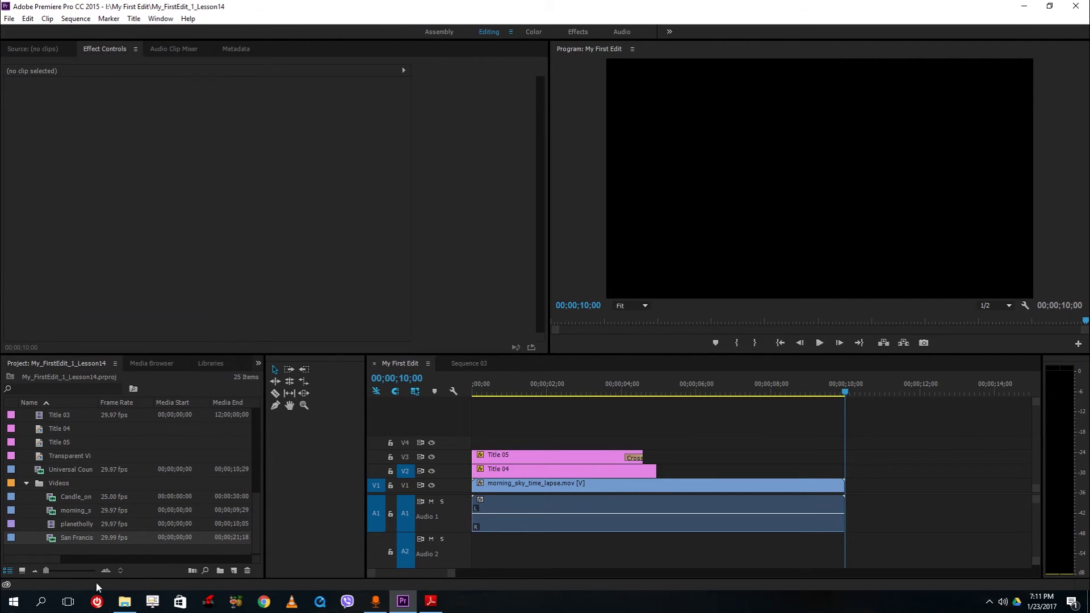
Start a new sequence in the project and bring up its custom video and audio settings.
right_click(80, 545)
mouse_move(147, 487)
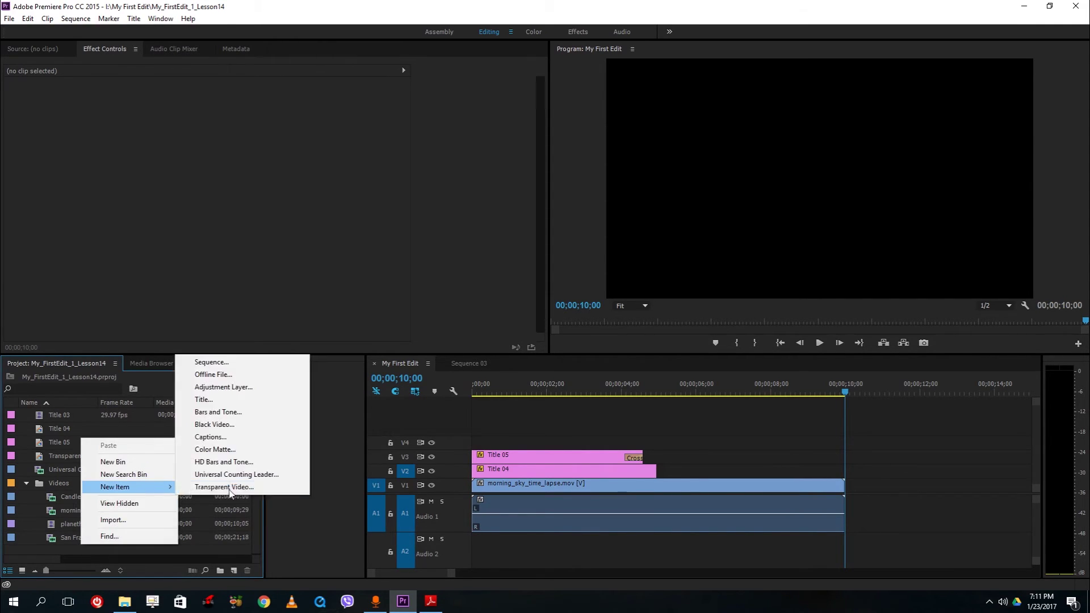
left_click(284, 362)
left_click(442, 121)
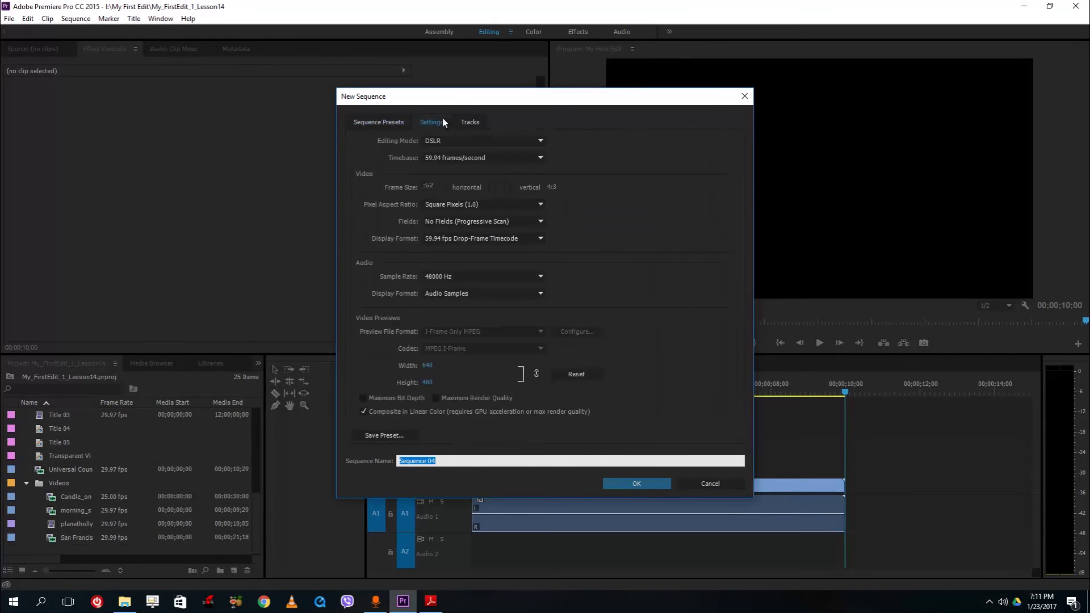